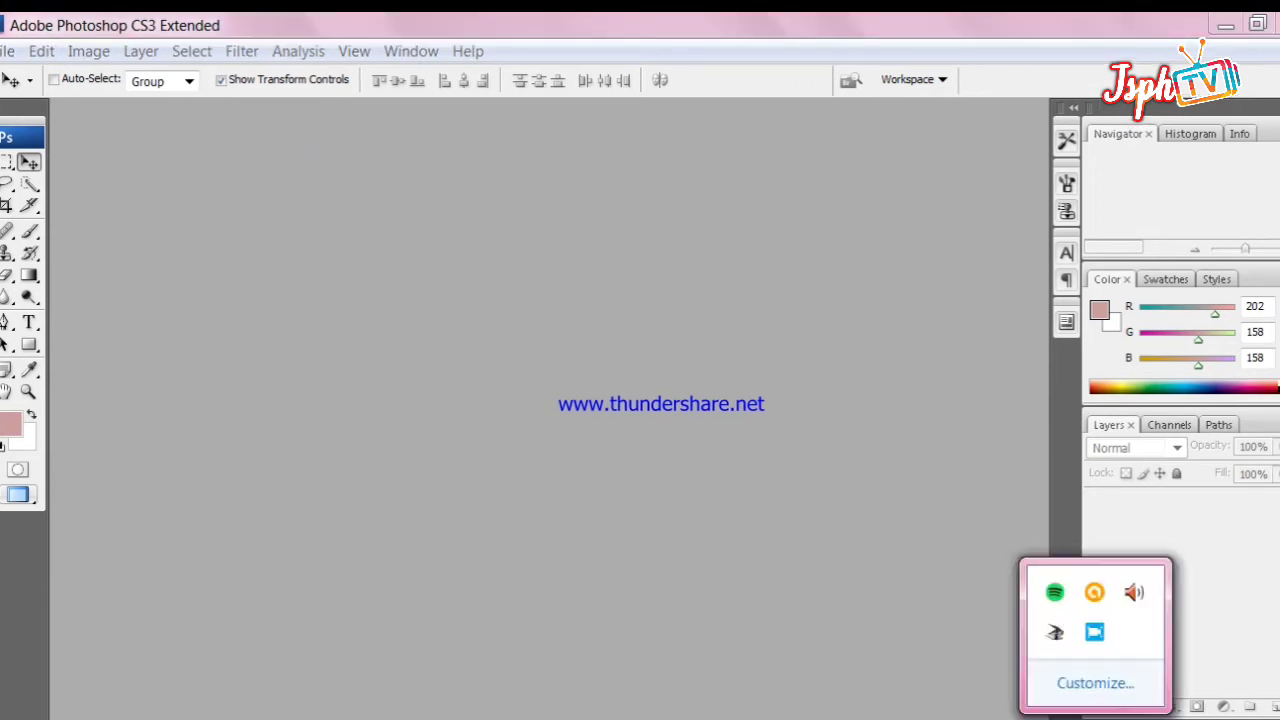
- Dismiss the tray popup and open the portrait photo A.jpg from the Desktop folder
left_click(574, 498)
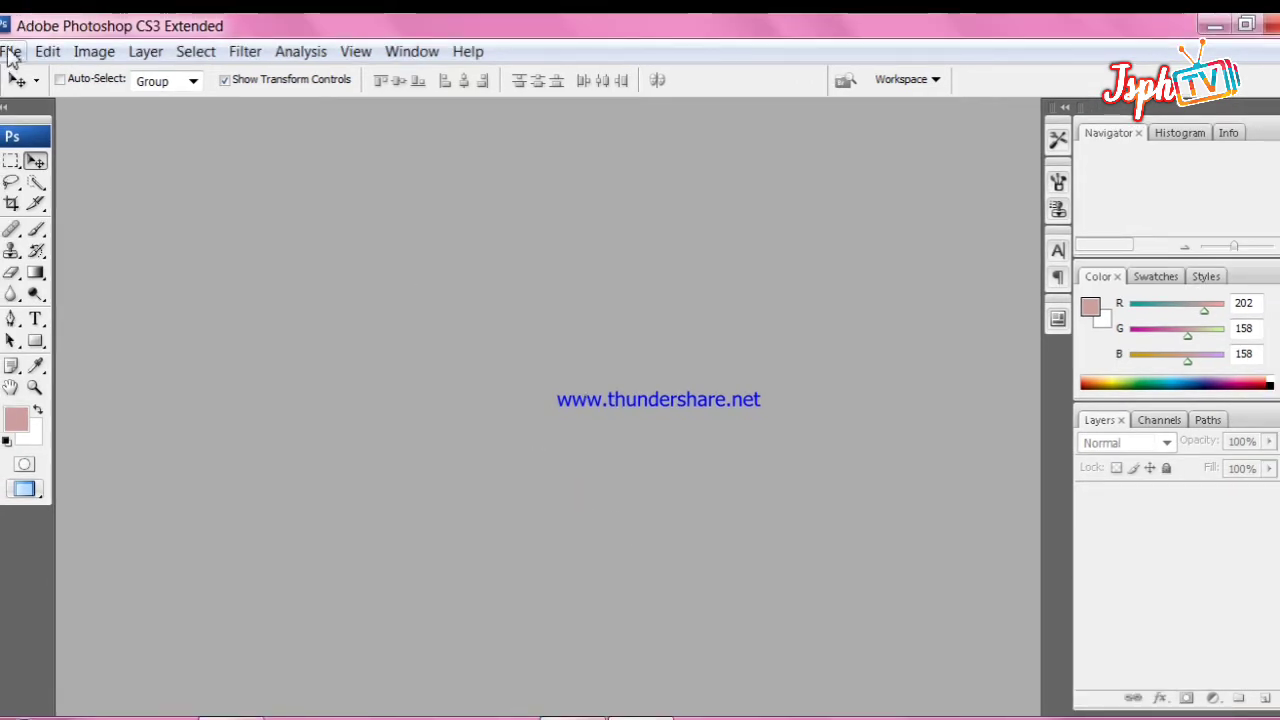
left_click(10, 51)
left_click(28, 103)
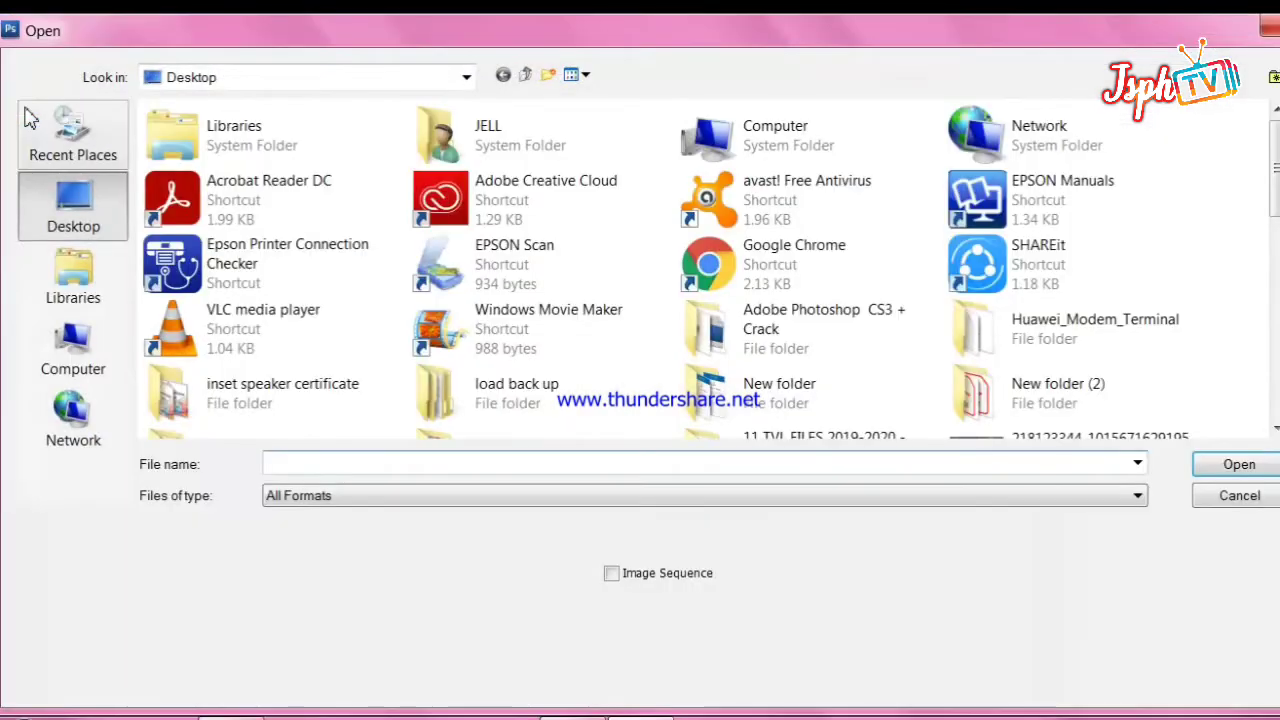
scroll(652, 244, "down", 3)
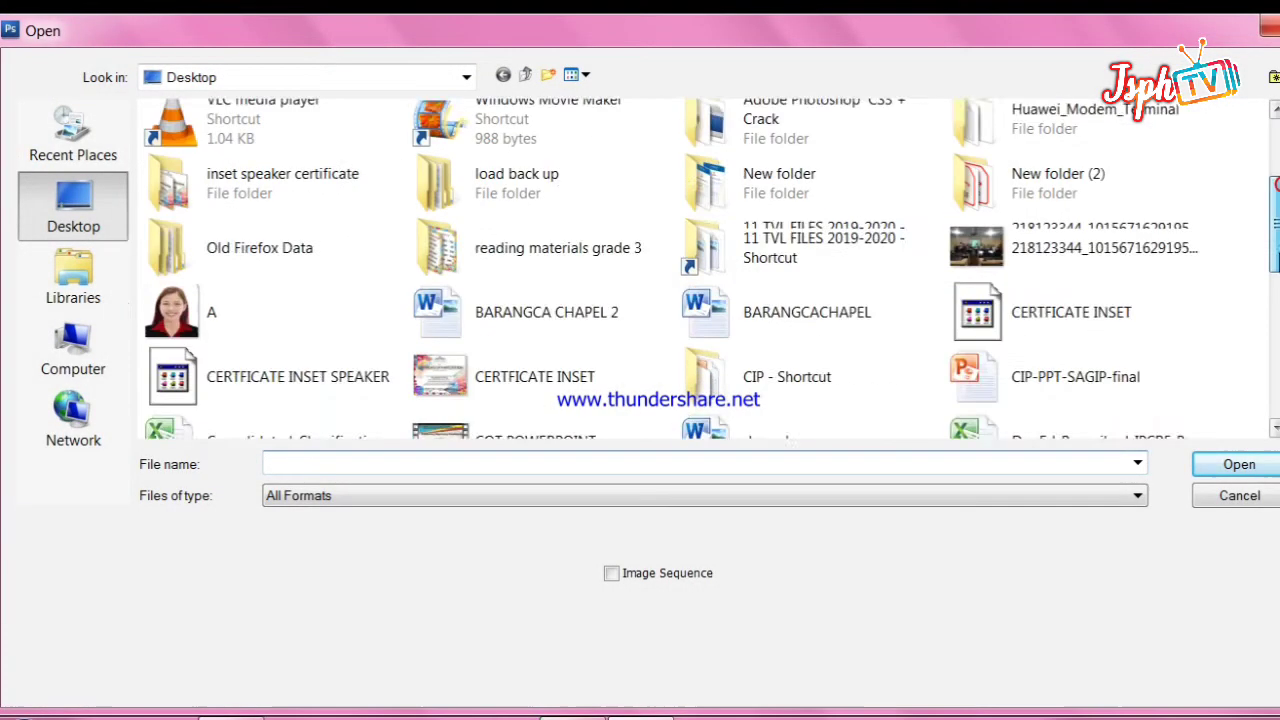
double_click(314, 126)
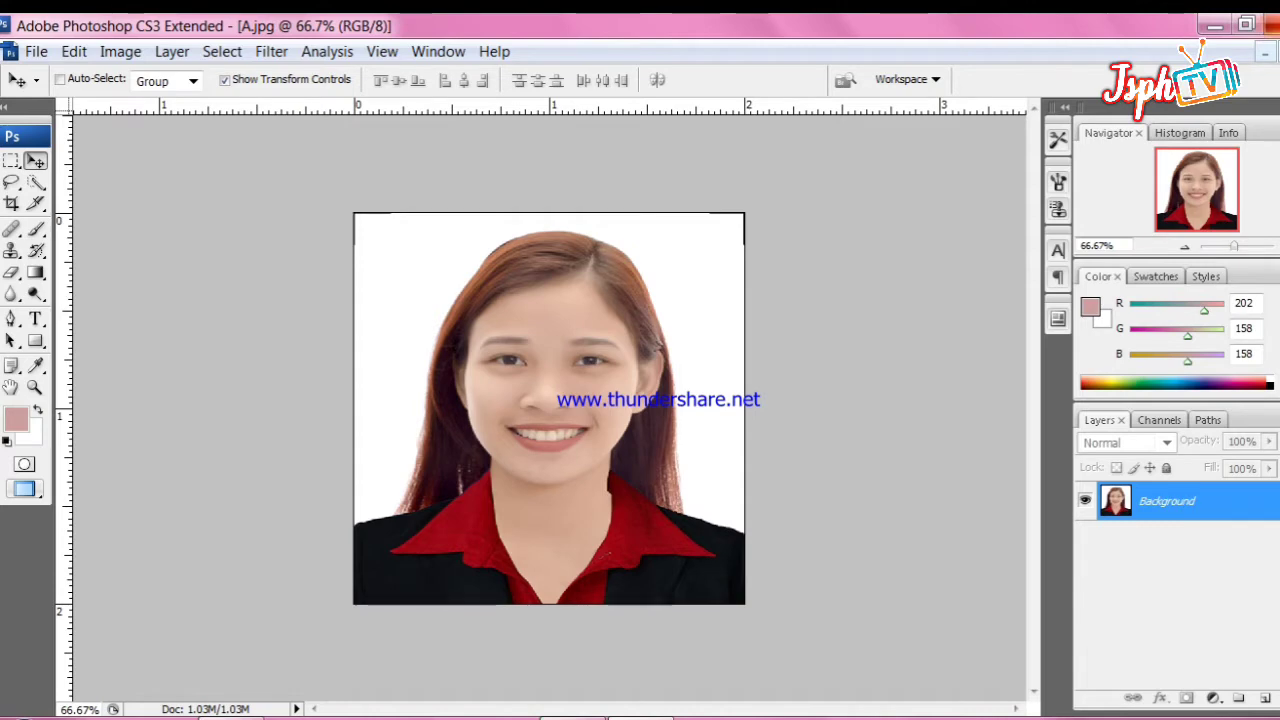
- Resize the image to 2 × 2 inches at 300 pixels/inch (600 × 600 px)
left_click(132, 52)
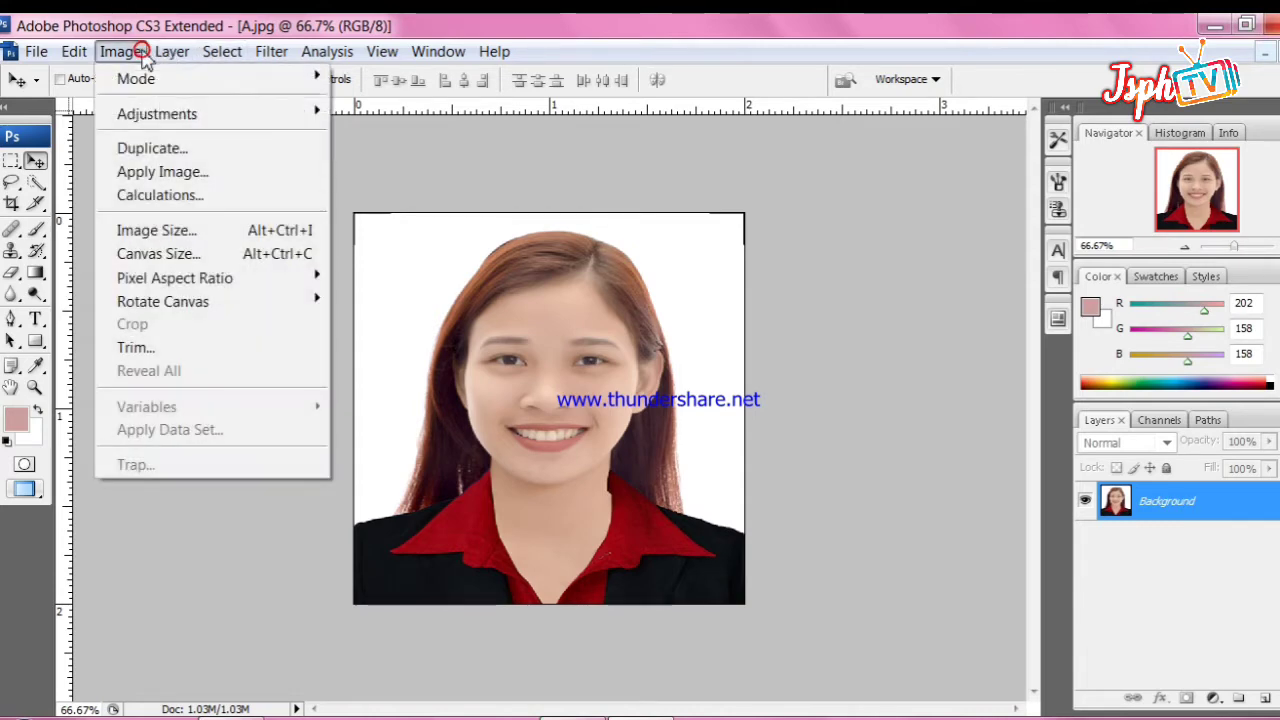
left_click(165, 231)
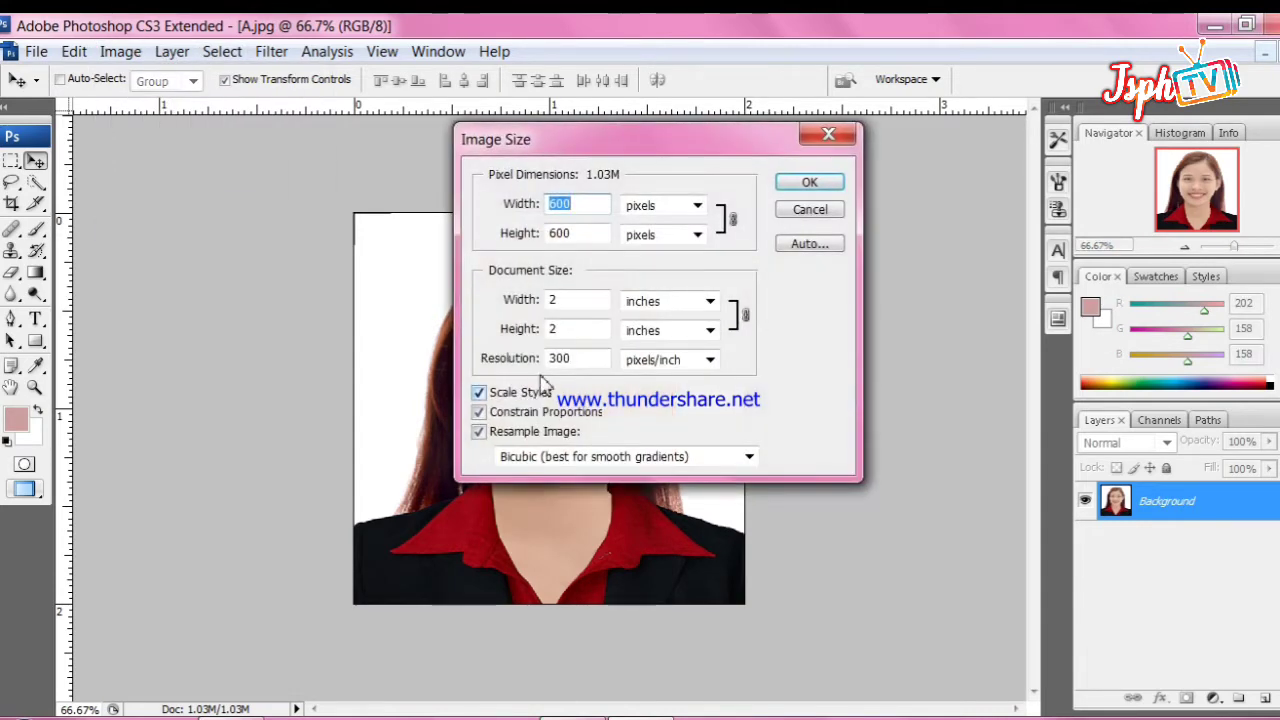
left_click(578, 300)
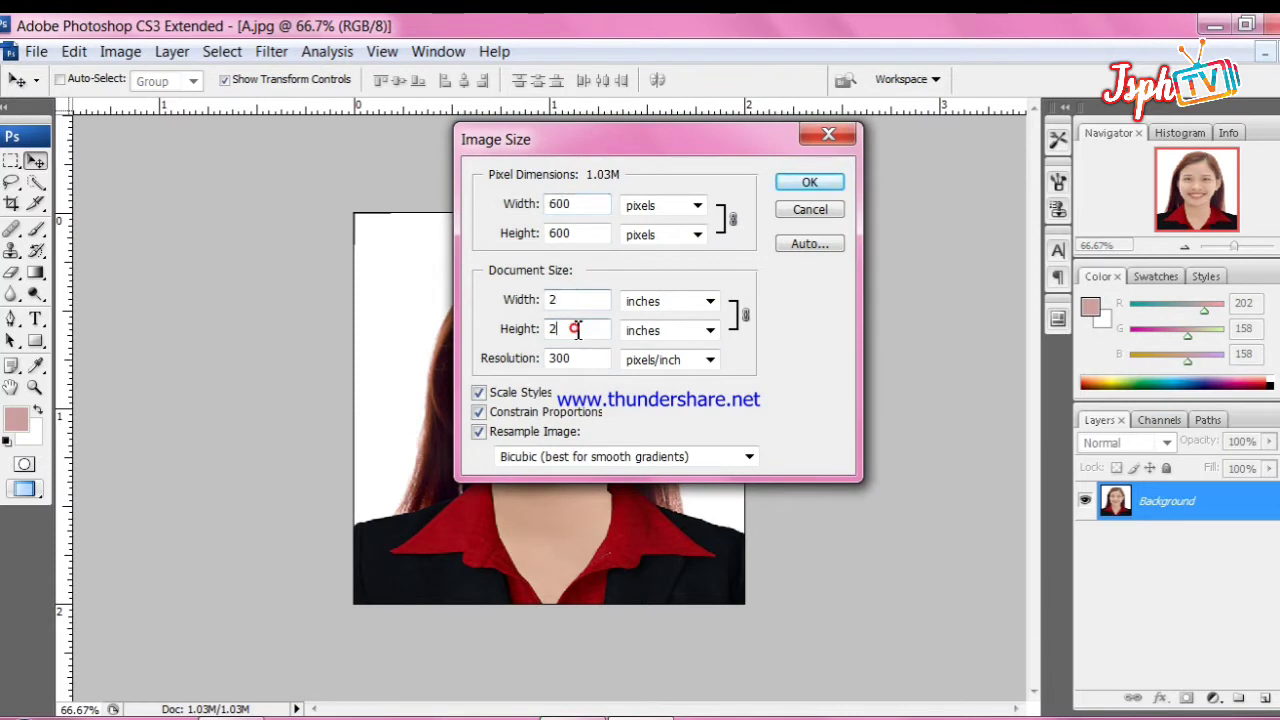
left_click(590, 358)
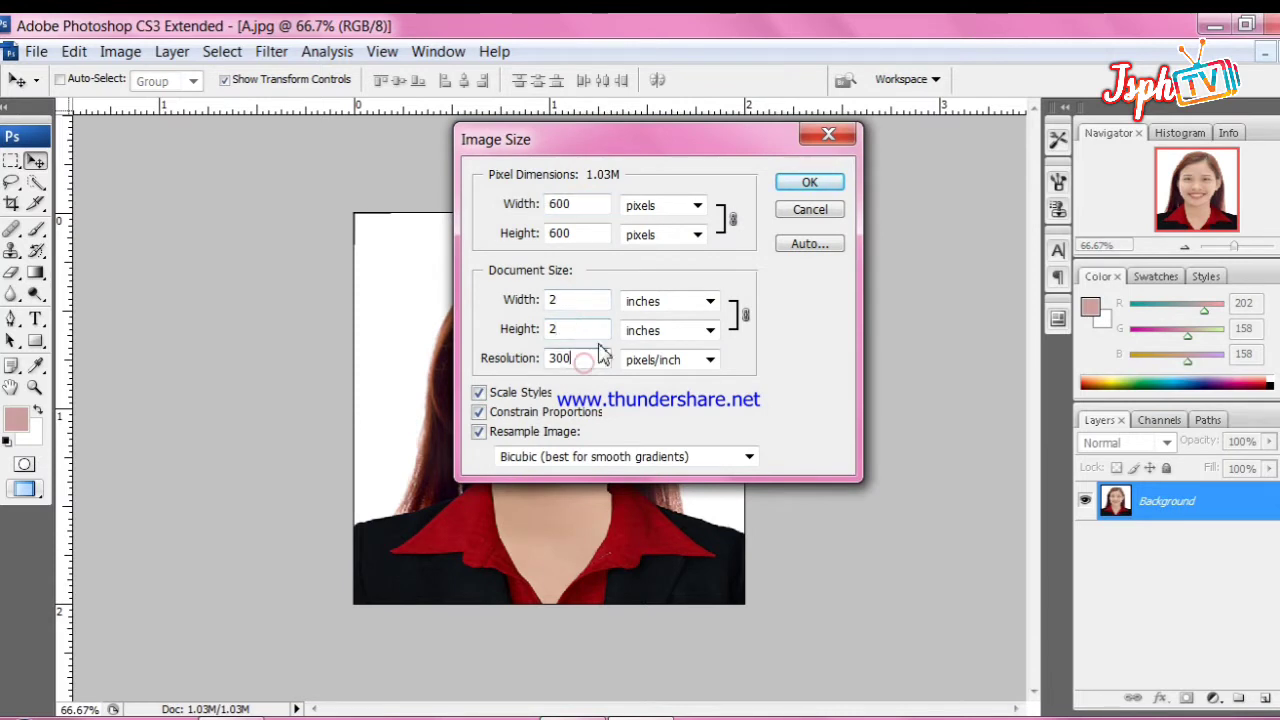
left_click(808, 186)
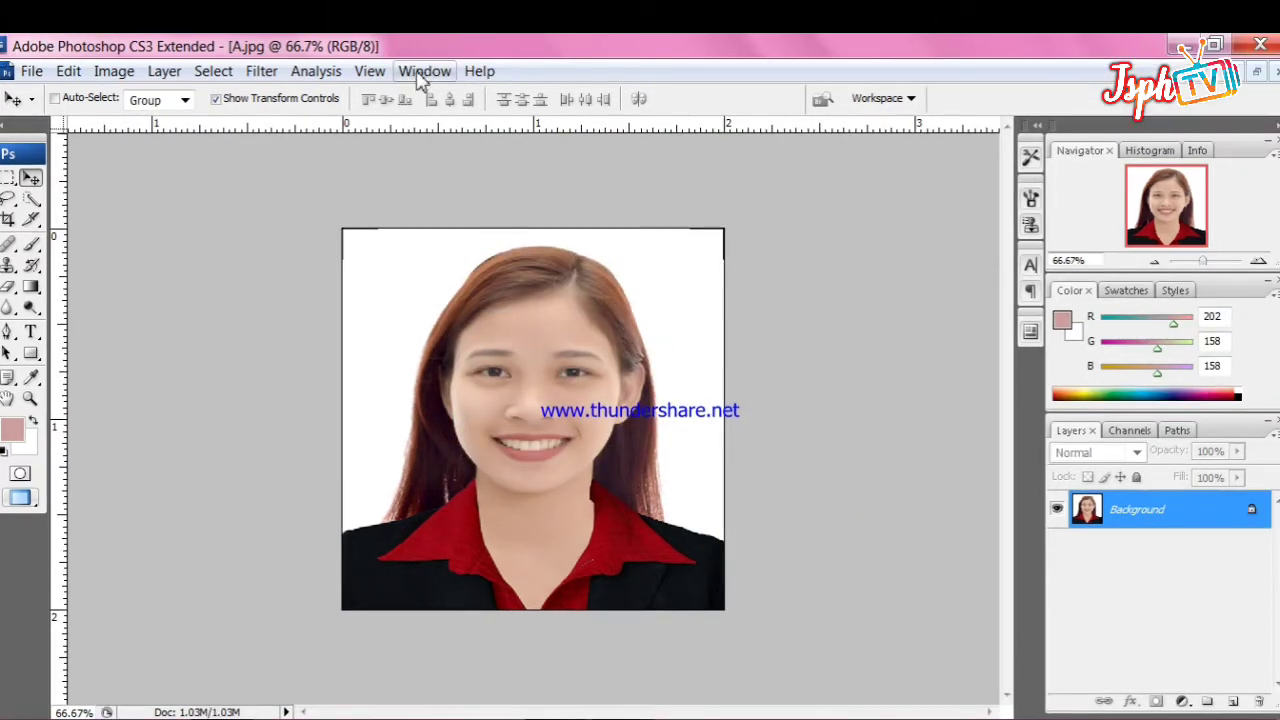
- Show the Actions panel and create a new action set named 'RUSH ID PICTURE'
left_click(422, 71)
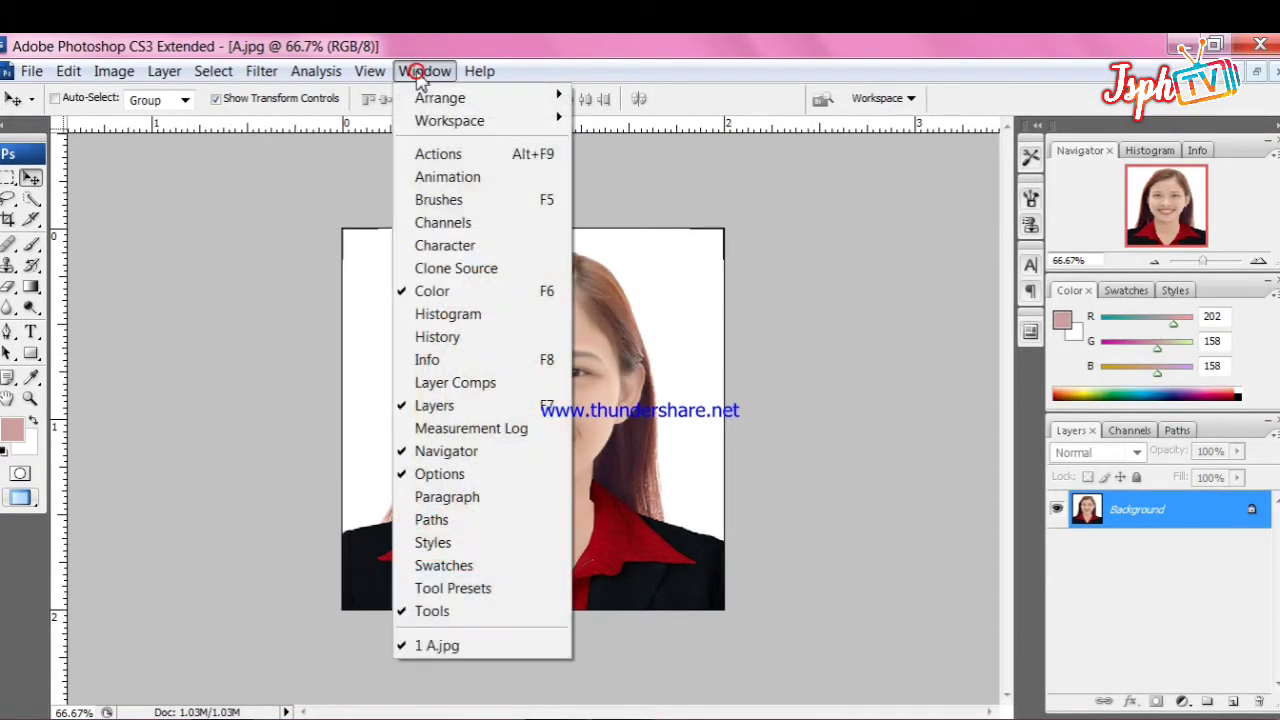
left_click(436, 155)
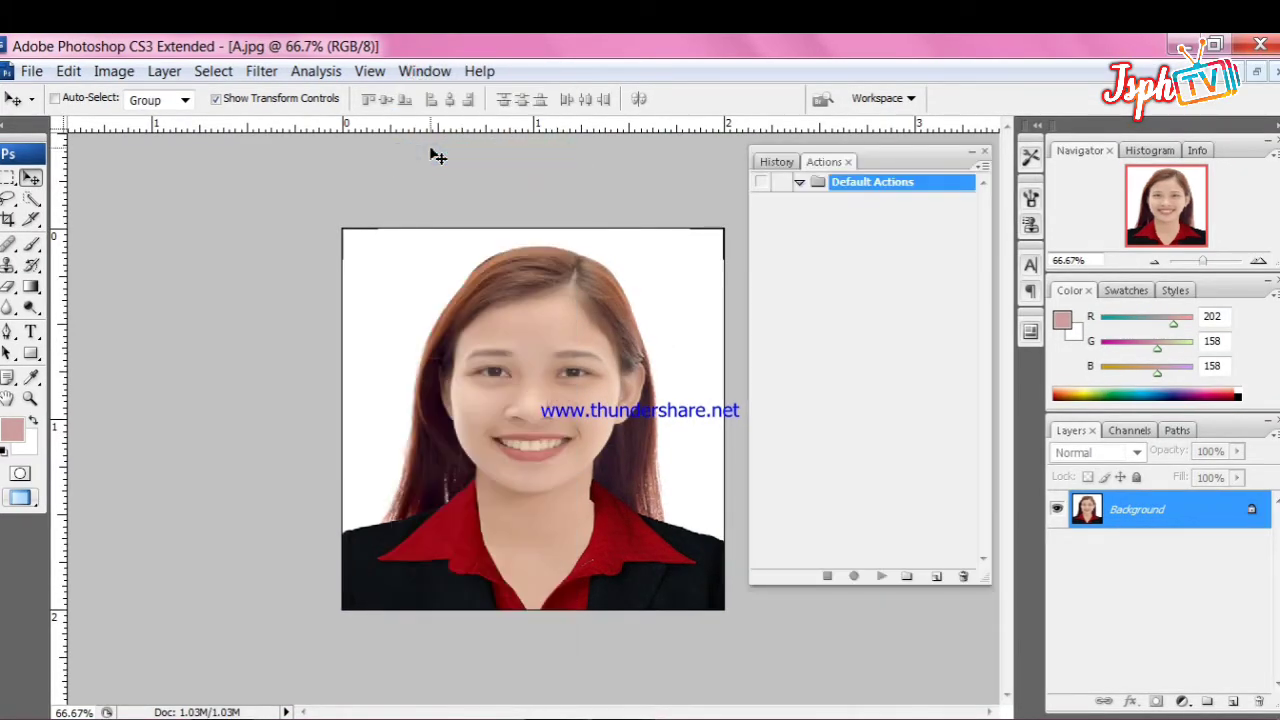
left_click(906, 577)
type("RUSH ID PICTURE")
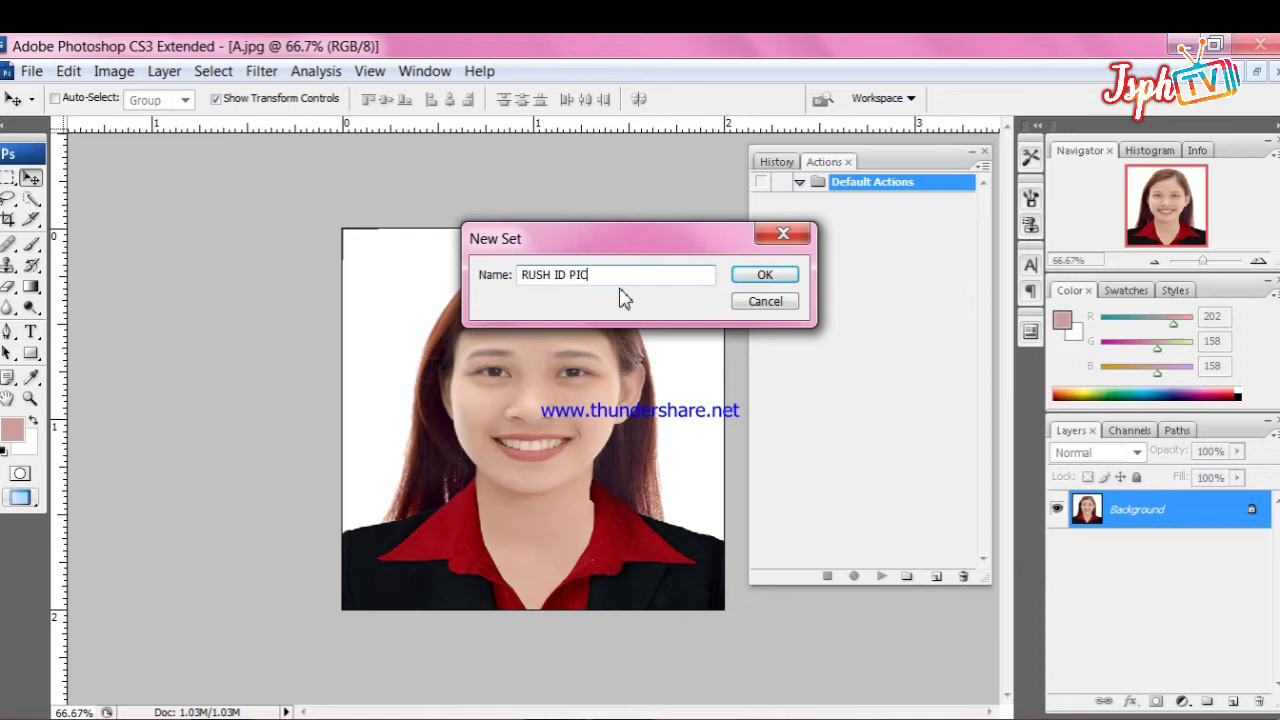
left_click(755, 279)
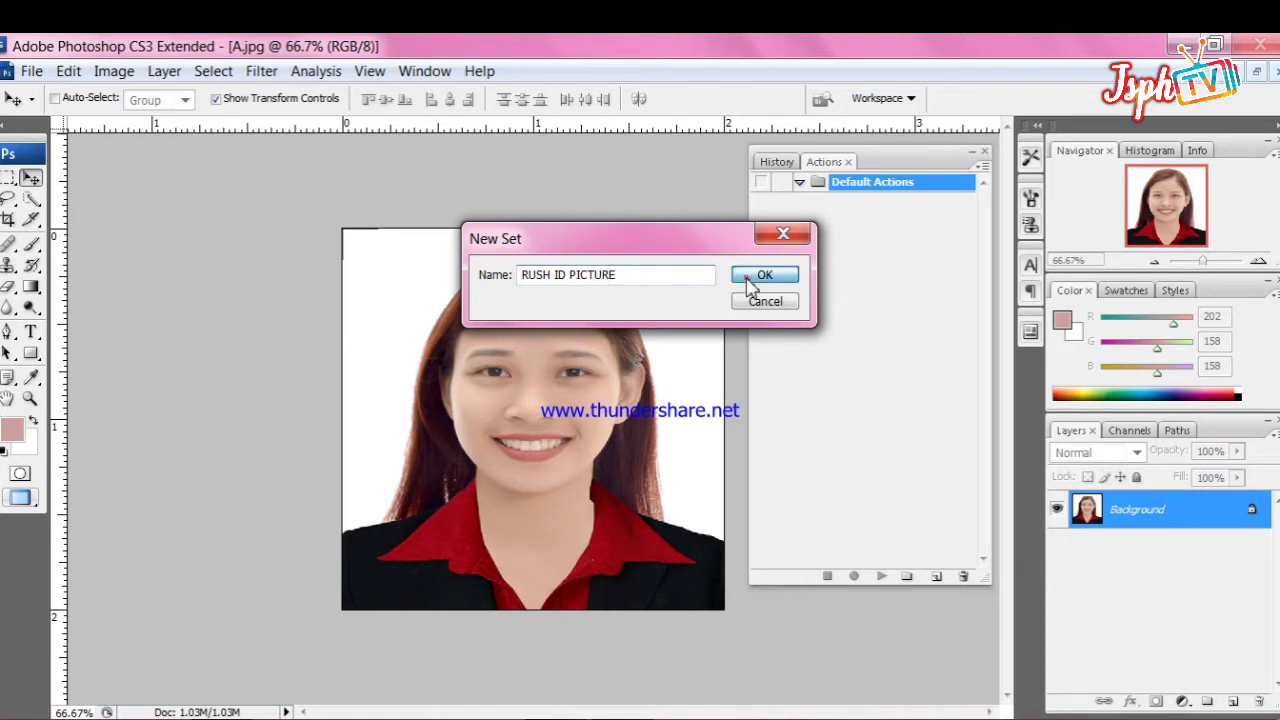
- Create action '2X2 AND 1X1 PICTURE' in the RUSH ID PICTURE set on F2, and start recording
left_click(937, 578)
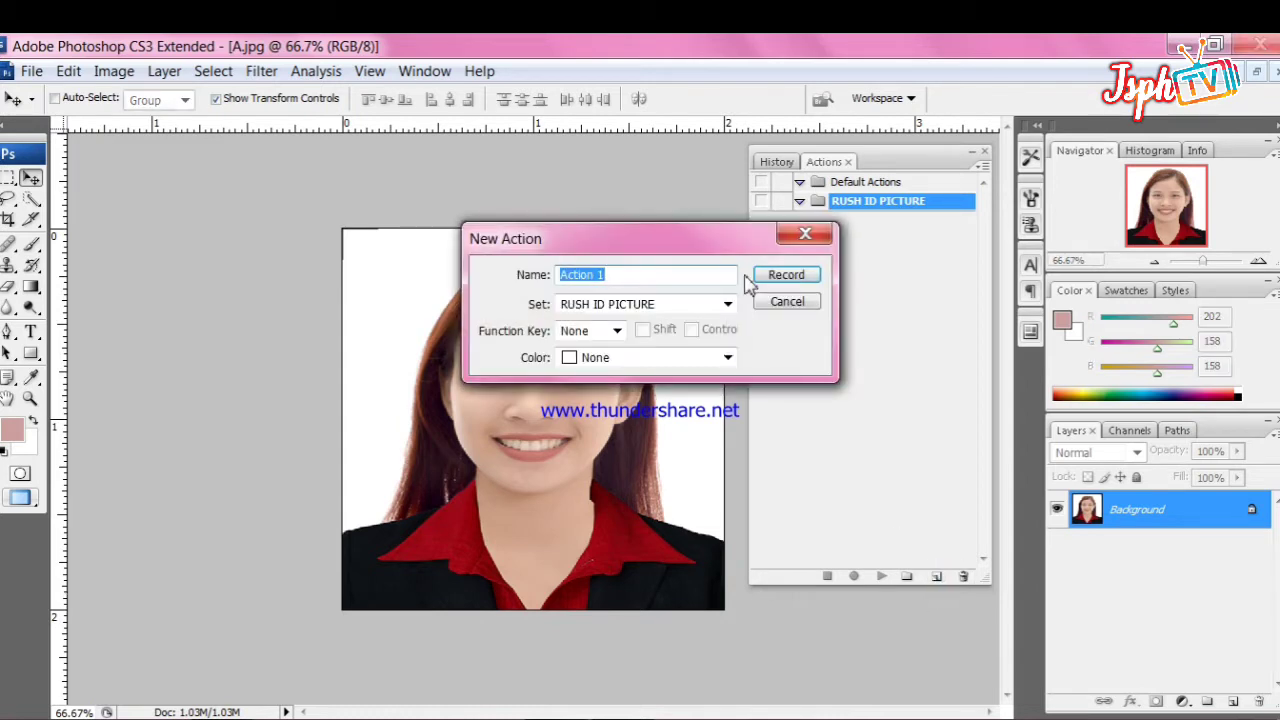
key("BackSpace")
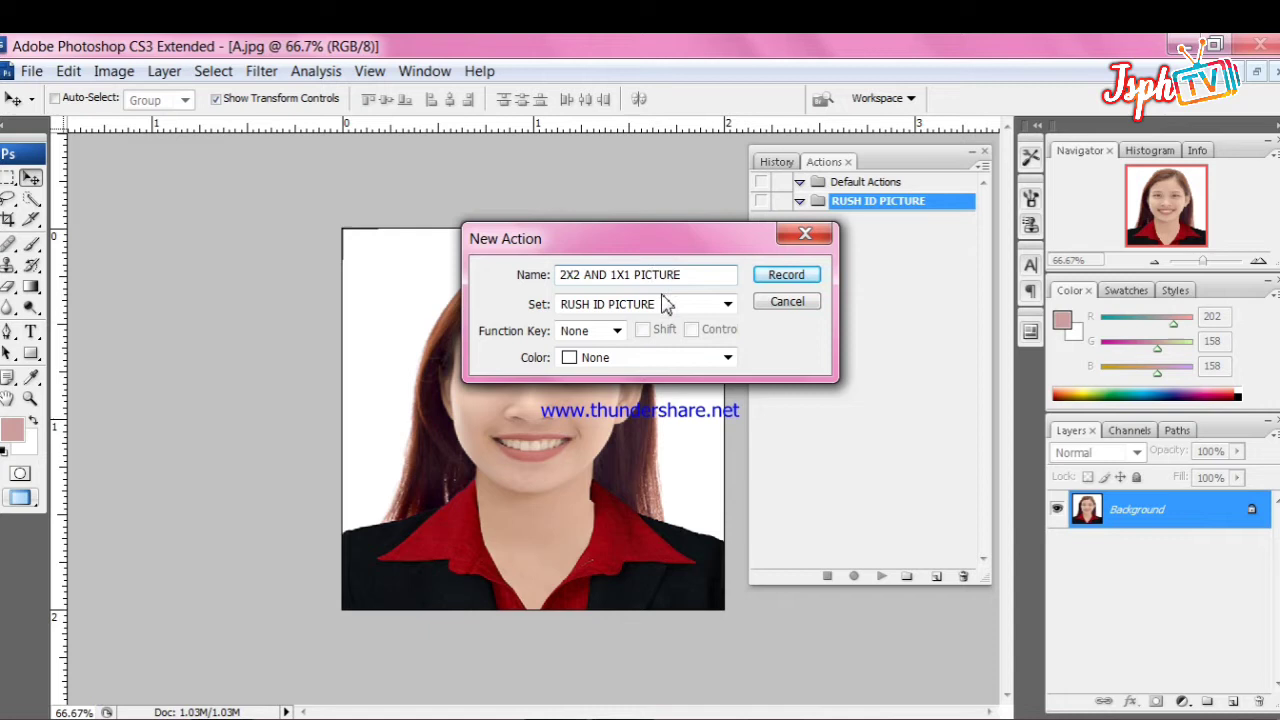
left_click(668, 303)
left_click(652, 345)
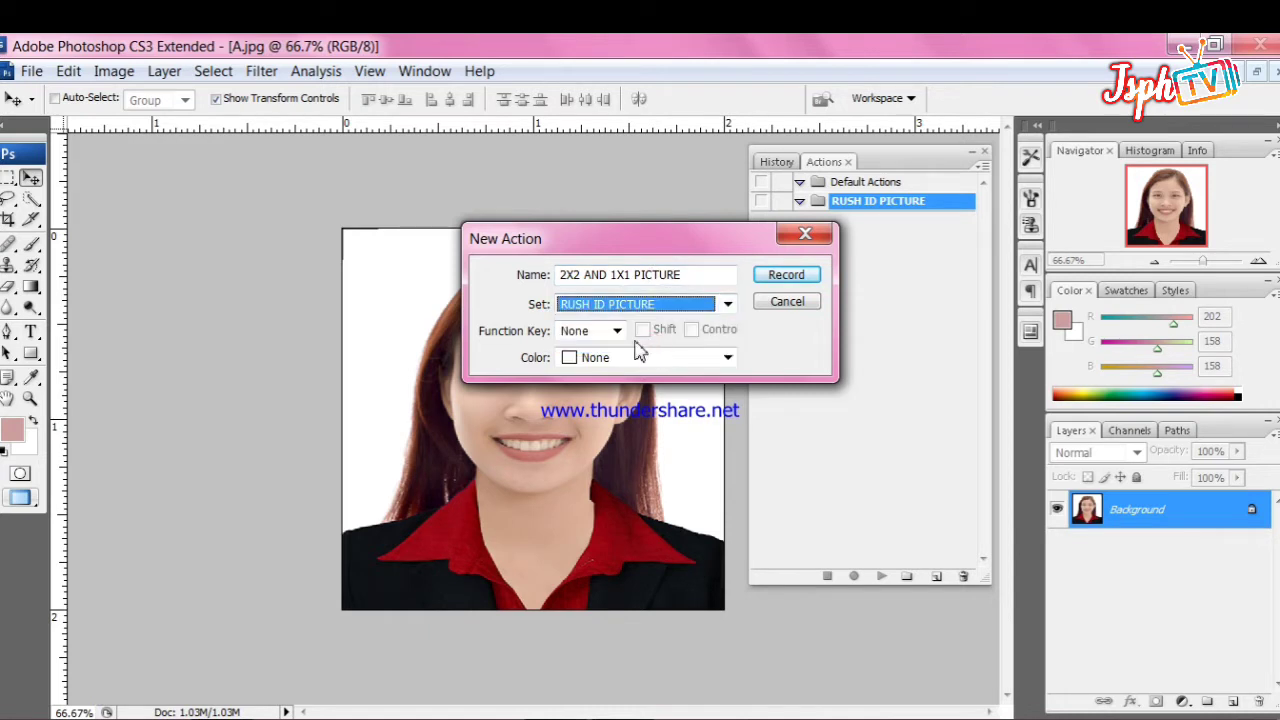
left_click(617, 331)
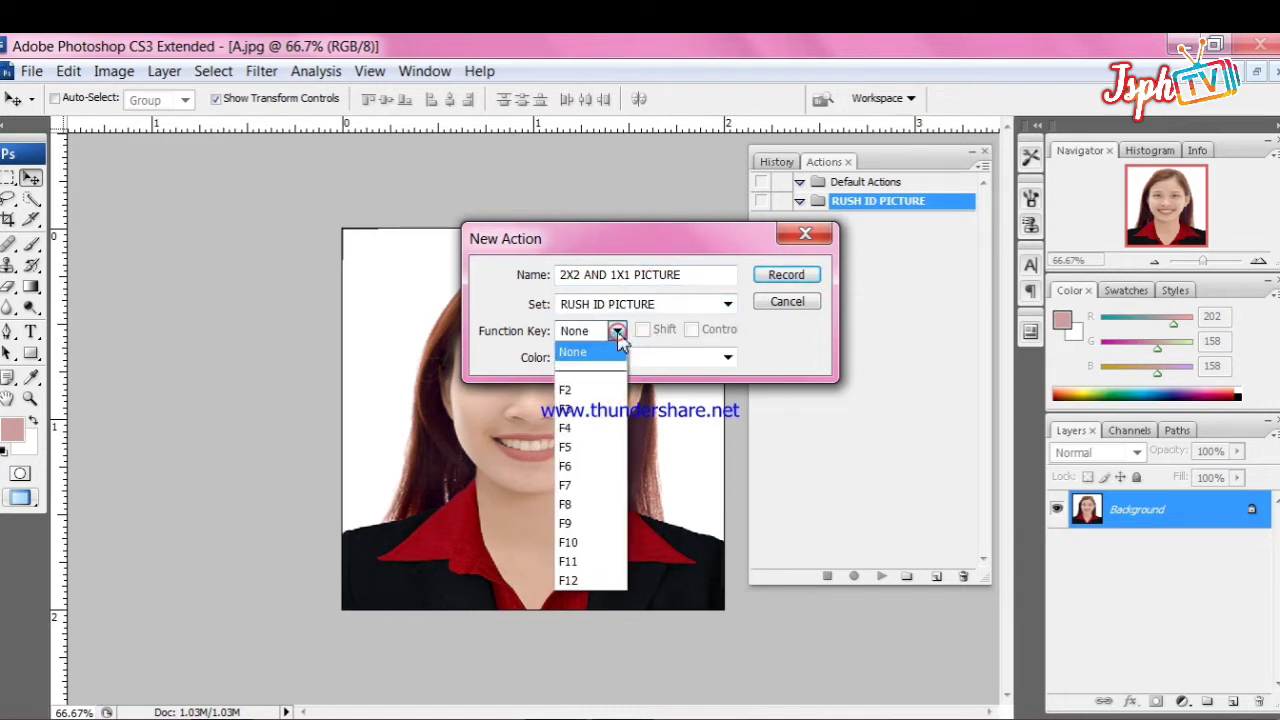
left_click(605, 389)
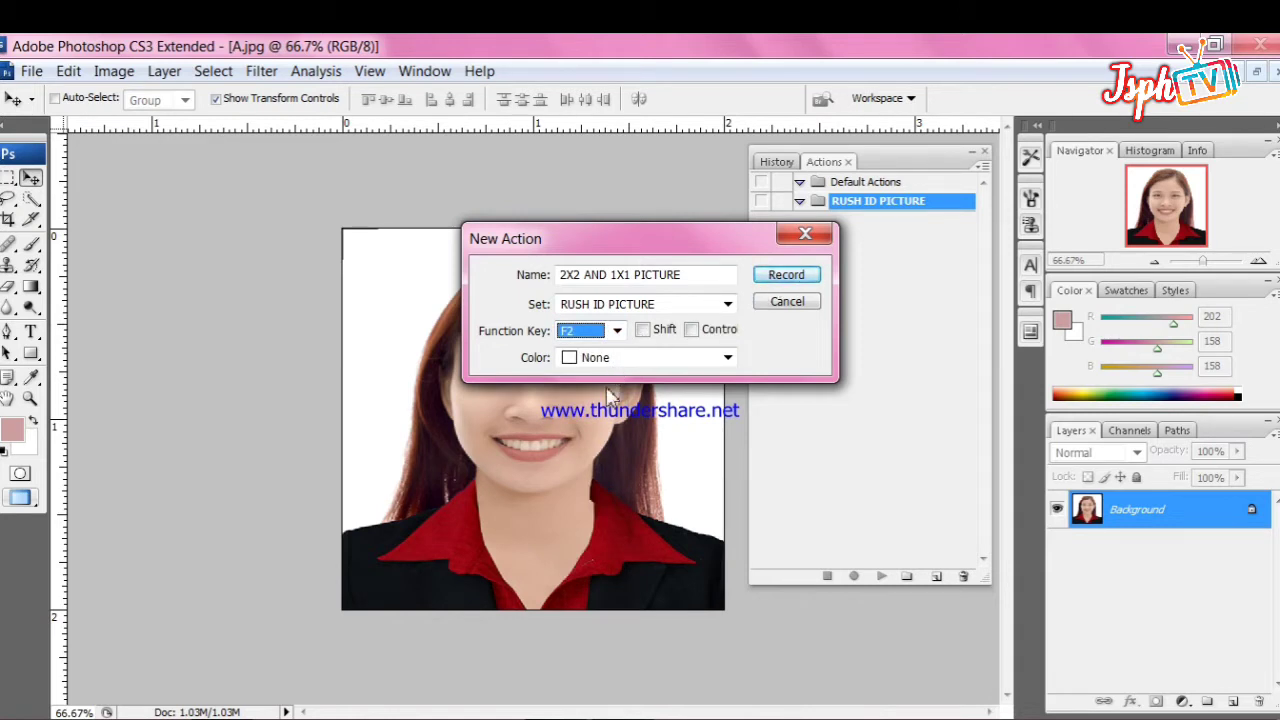
left_click(778, 276)
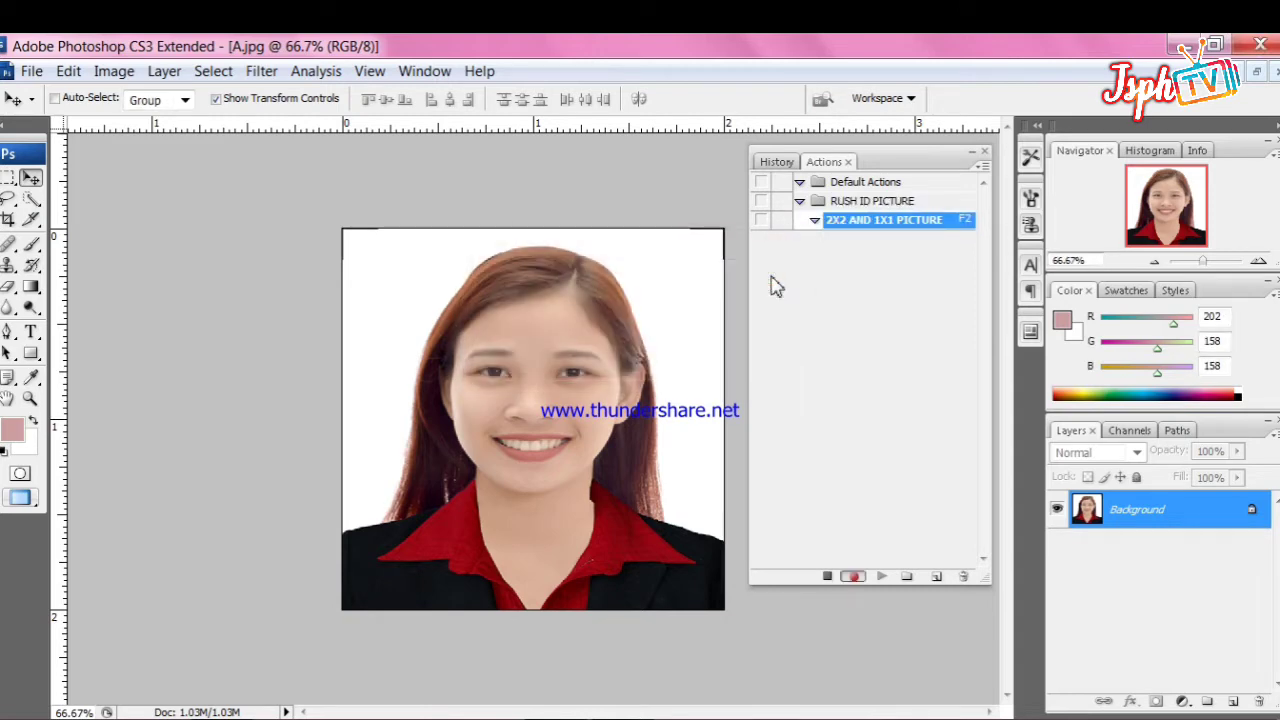
- Start a new document '2X2 AND 1X1 PICTURE' with the International Paper A4 preset at 300 ppi
left_click(31, 71)
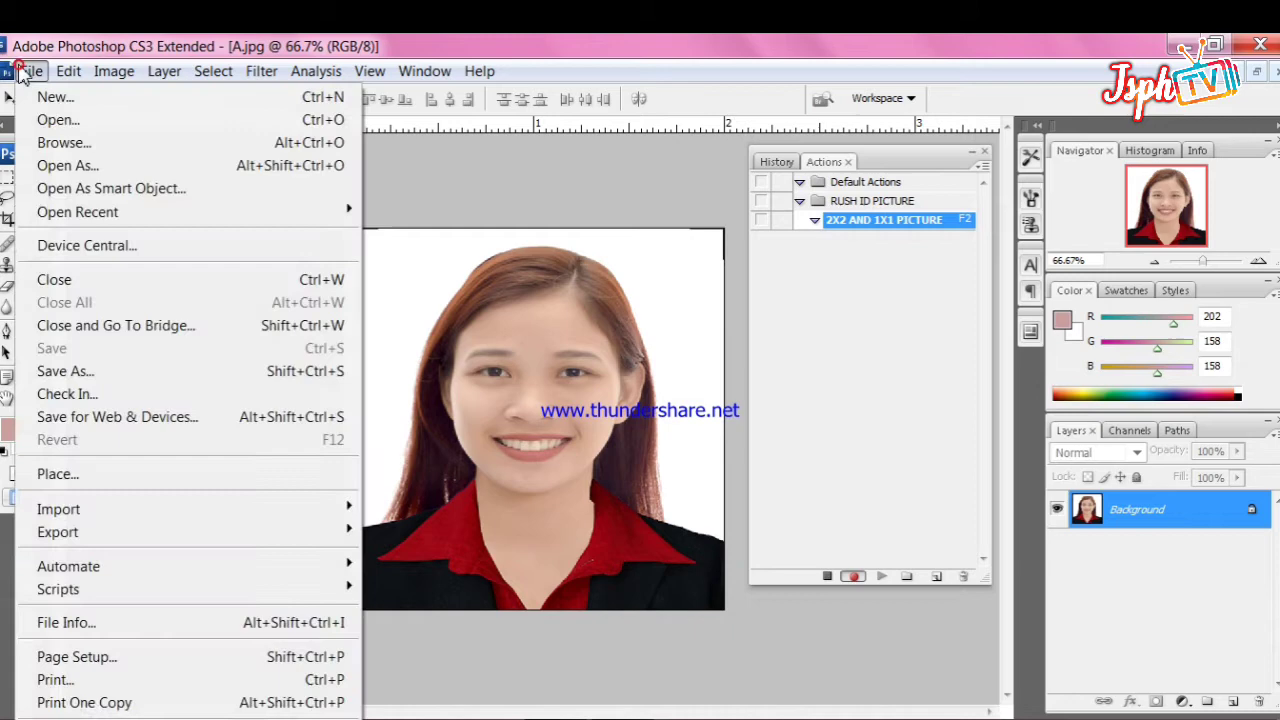
left_click(50, 97)
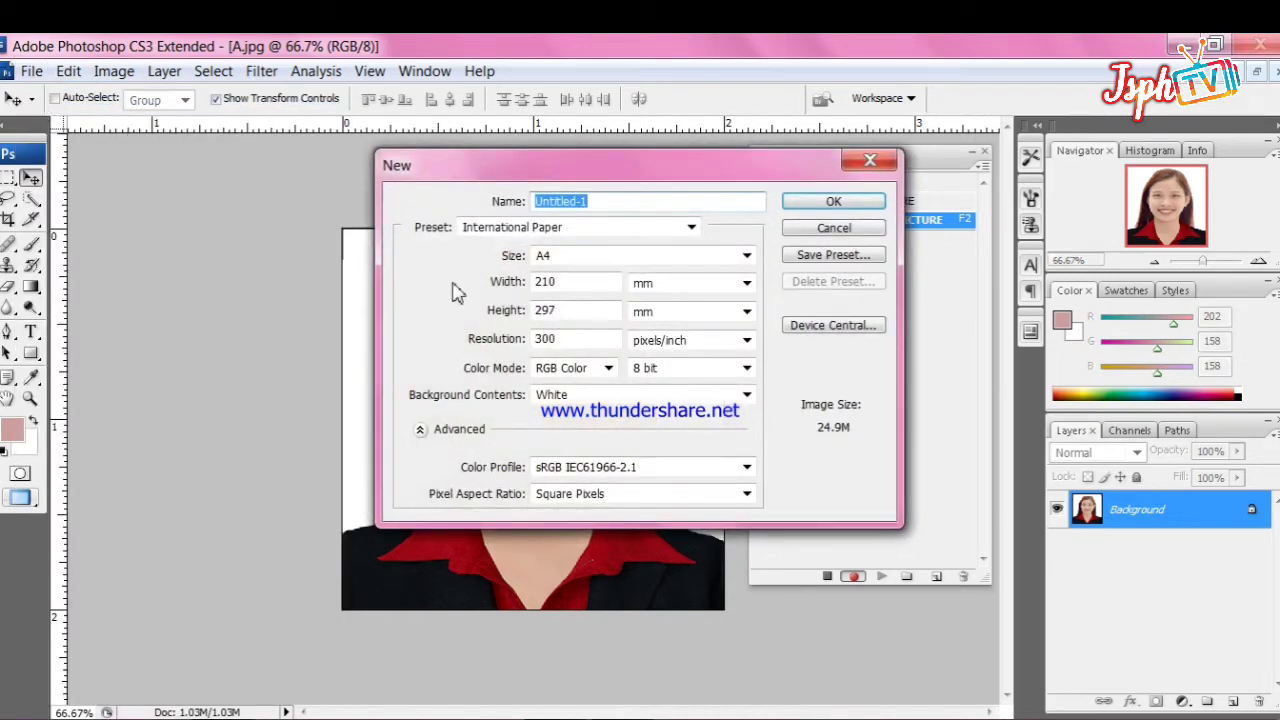
key("BackSpace")
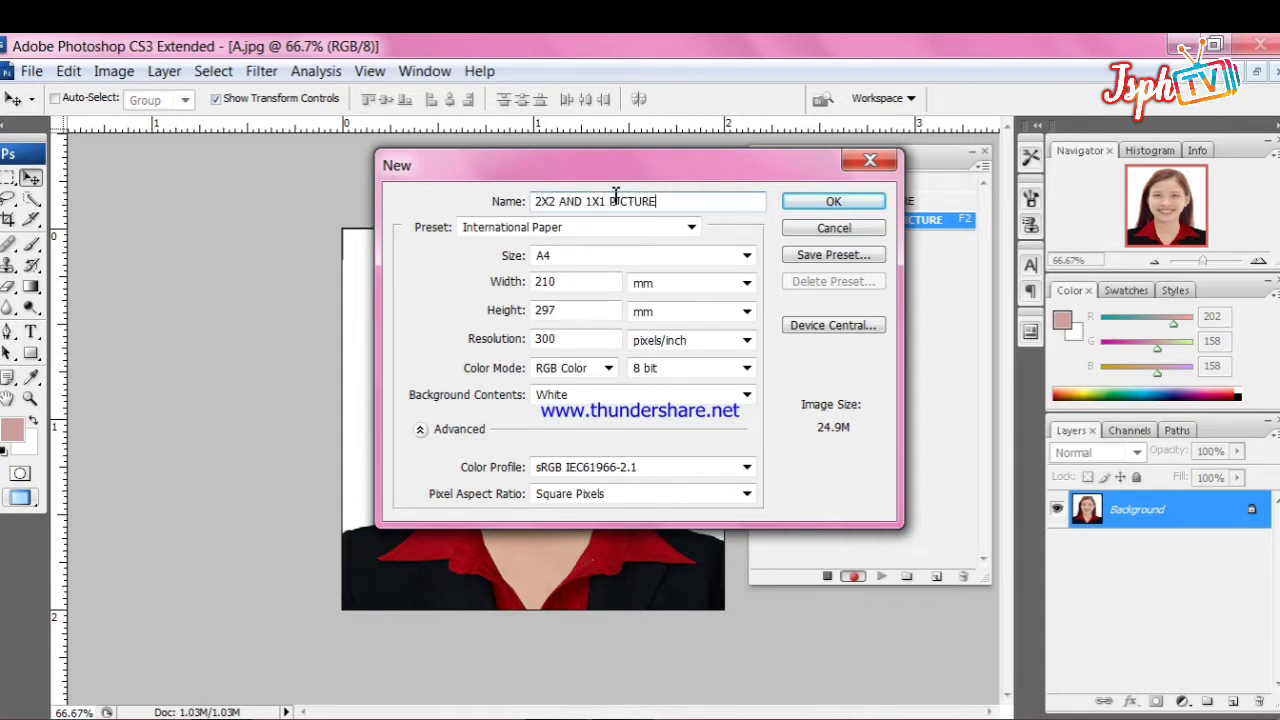
left_click(619, 228)
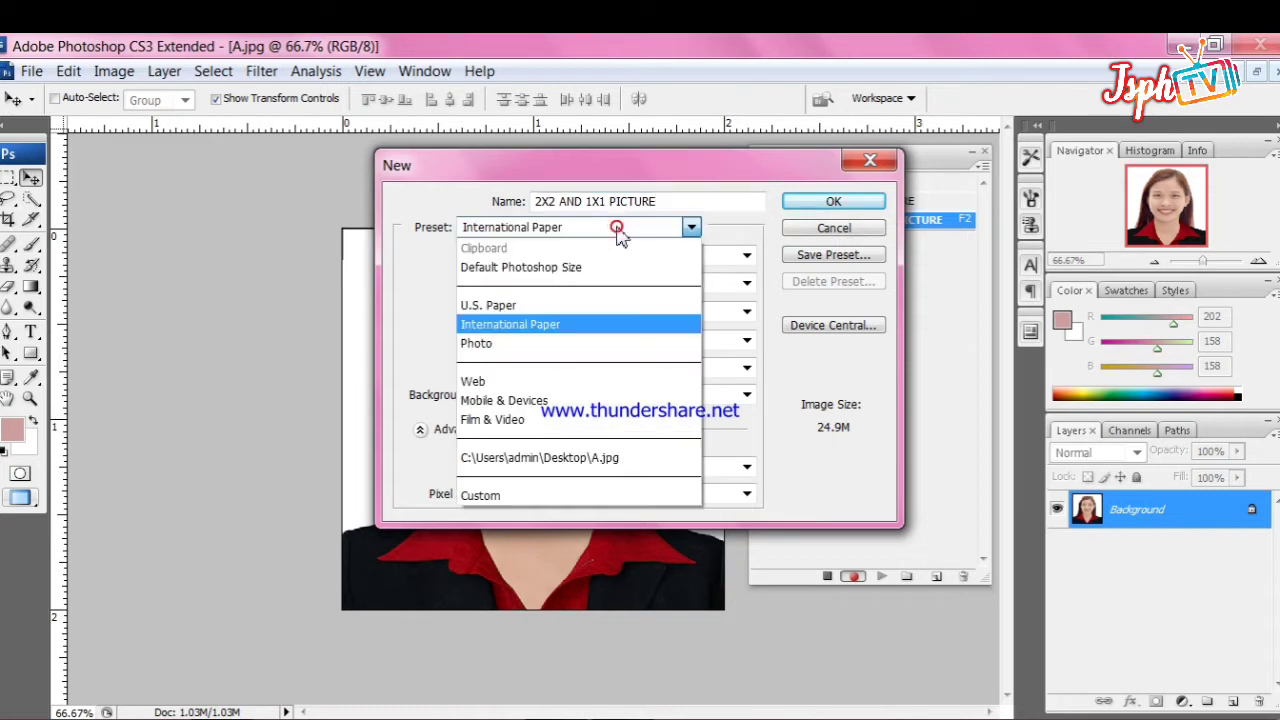
left_click(600, 326)
left_click(579, 341)
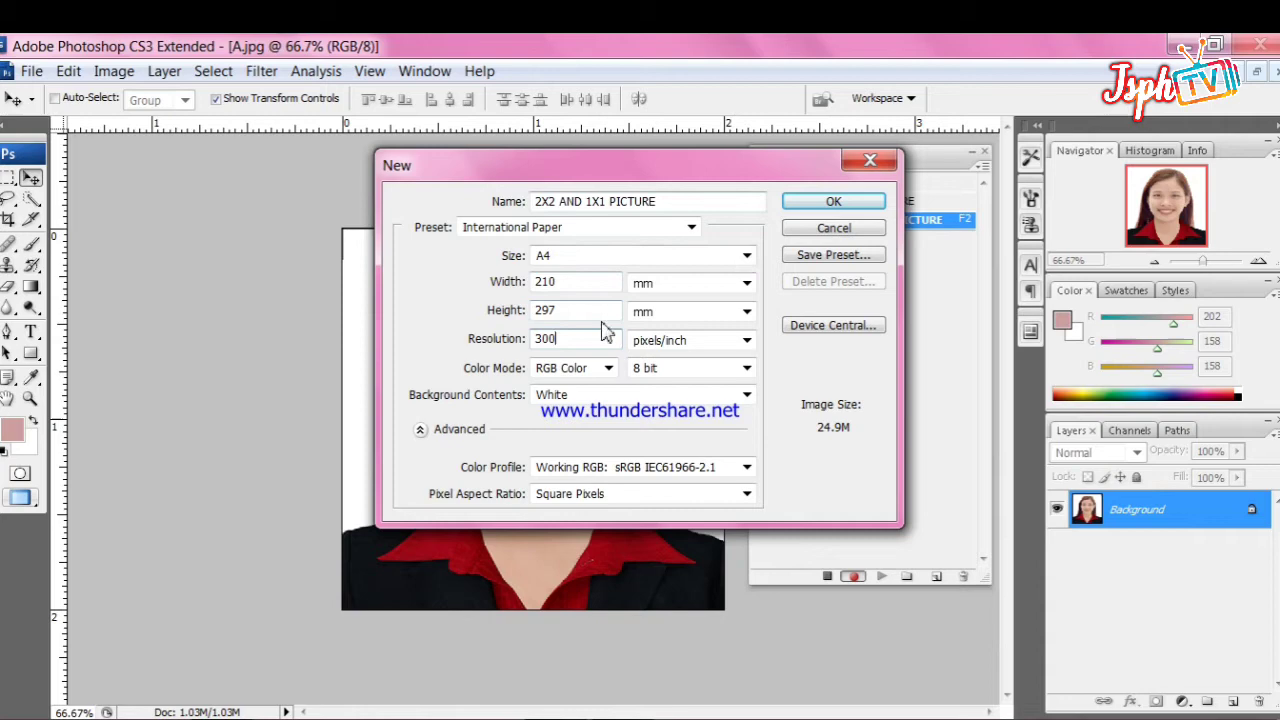
- Duplicate A.jpg's Background layer as 'PICTURE' into the 2X2 AND 1X1 PICTURE document and switch to it
left_click(833, 202)
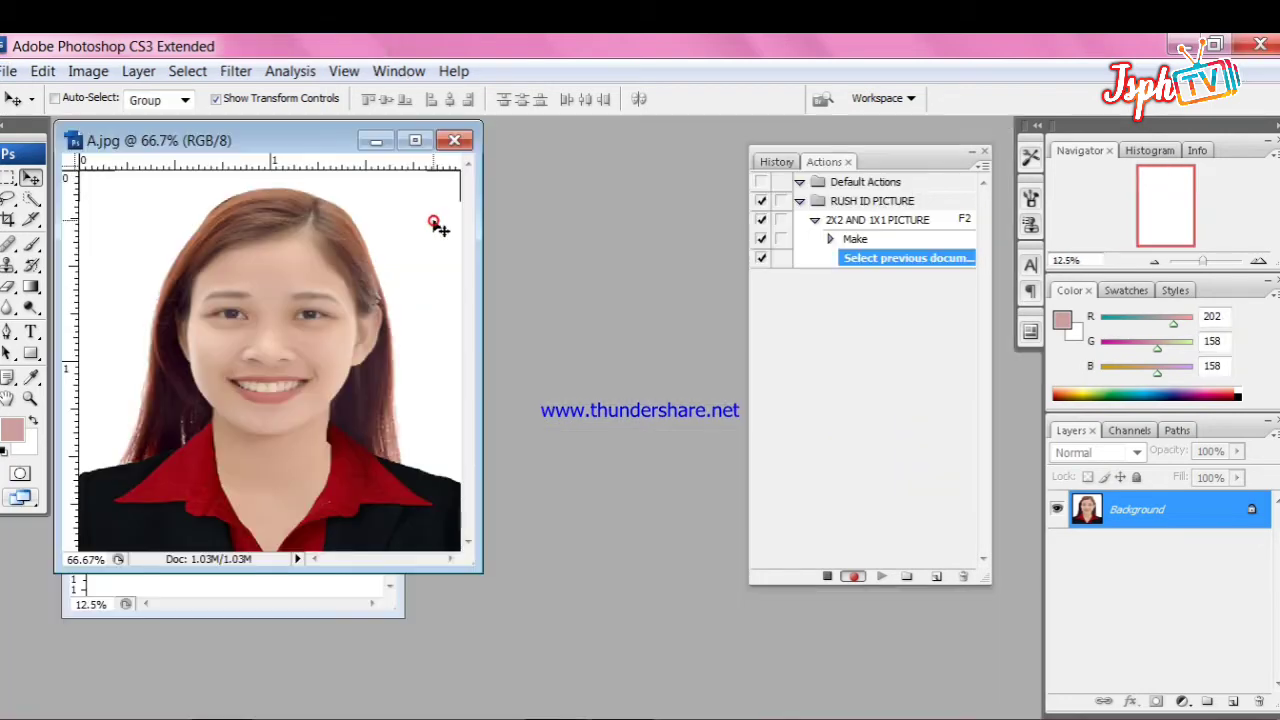
left_click(415, 142)
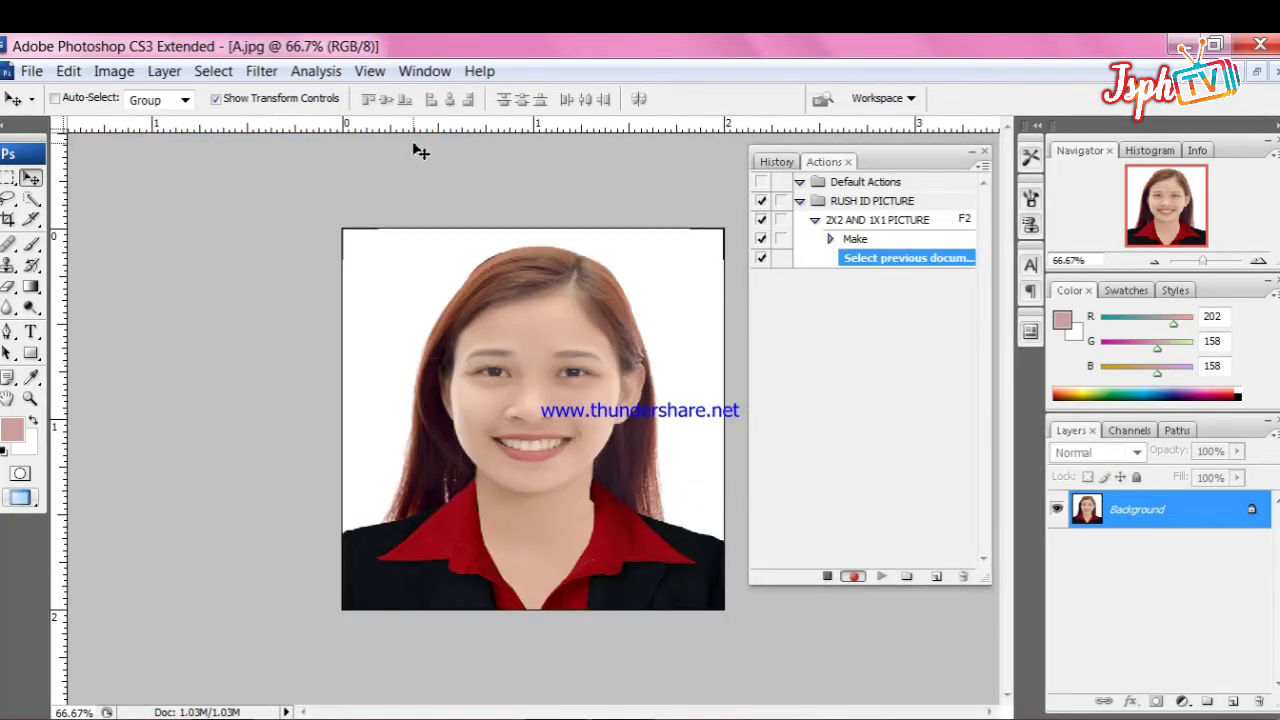
right_click(1075, 515)
left_click(1133, 561)
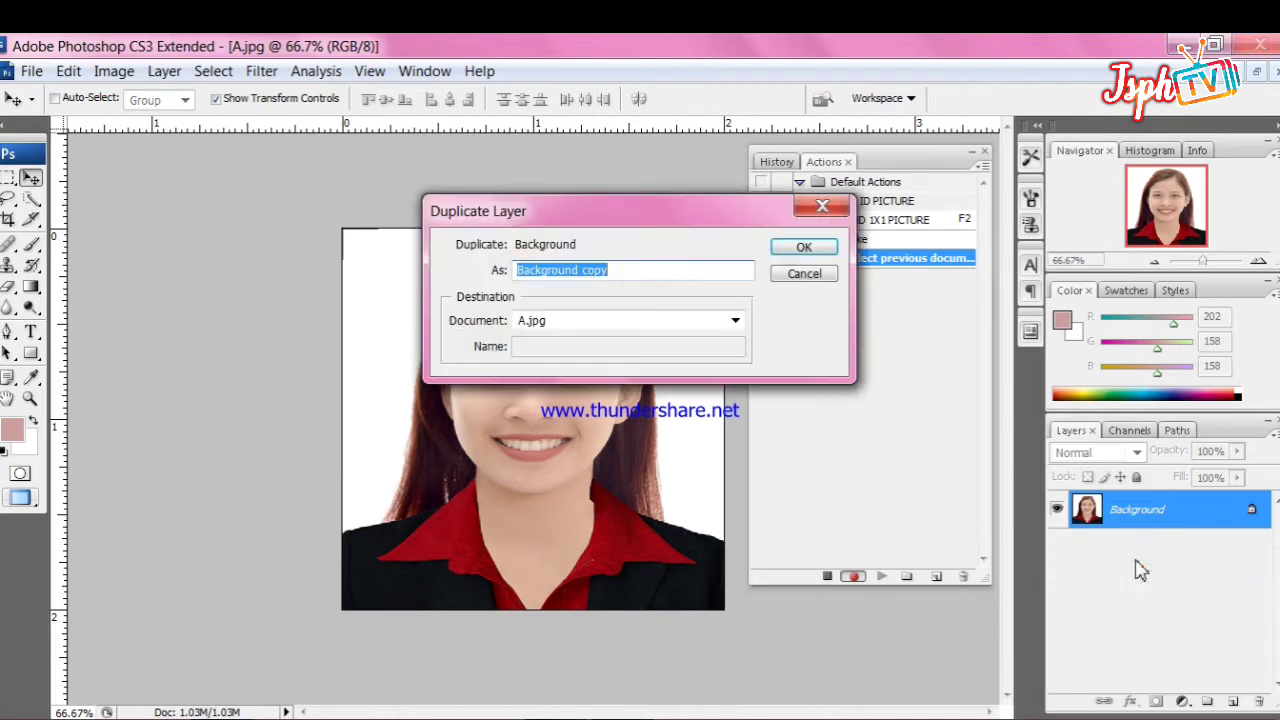
key("BackSpace")
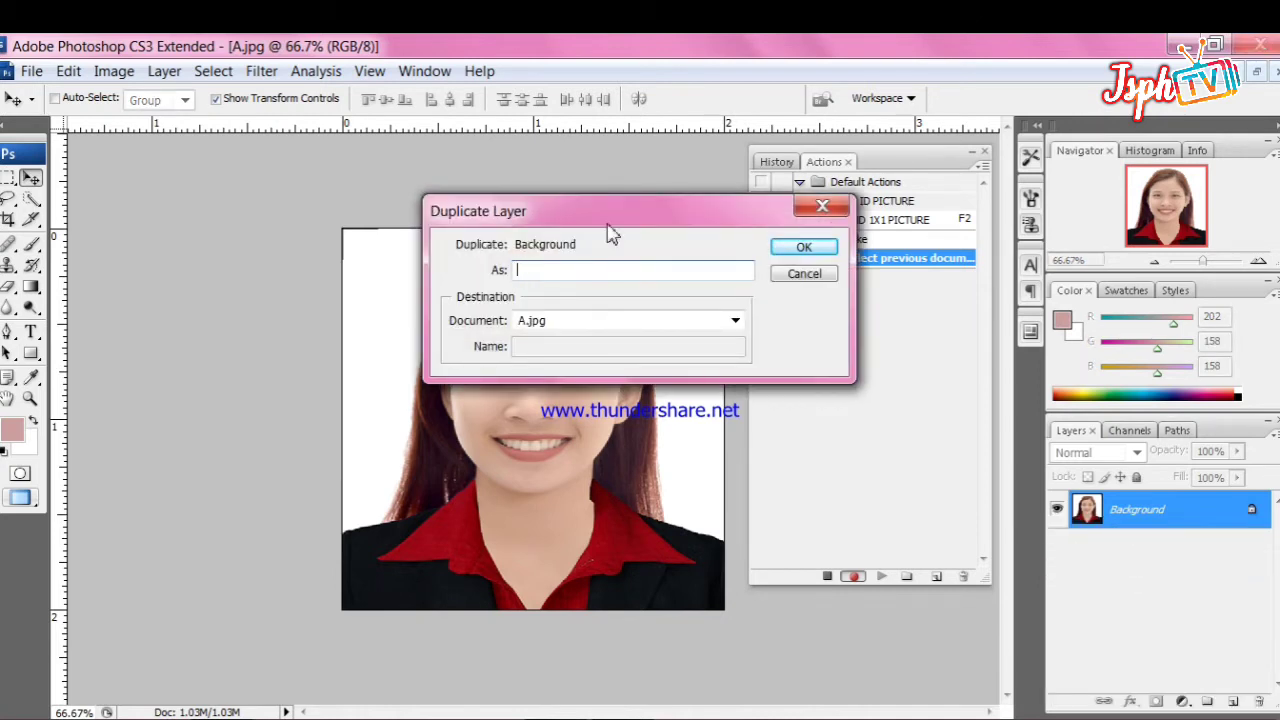
left_click(540, 322)
left_click(545, 362)
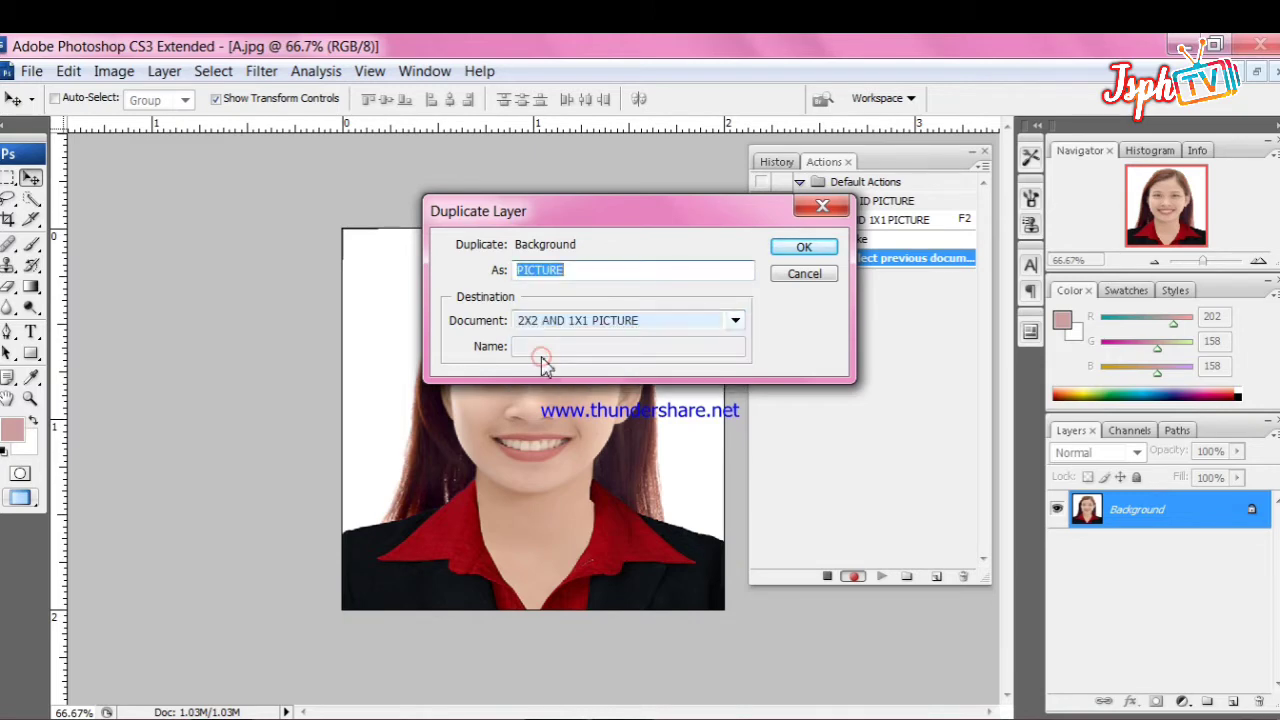
left_click(800, 248)
key("ctrl+Tab")
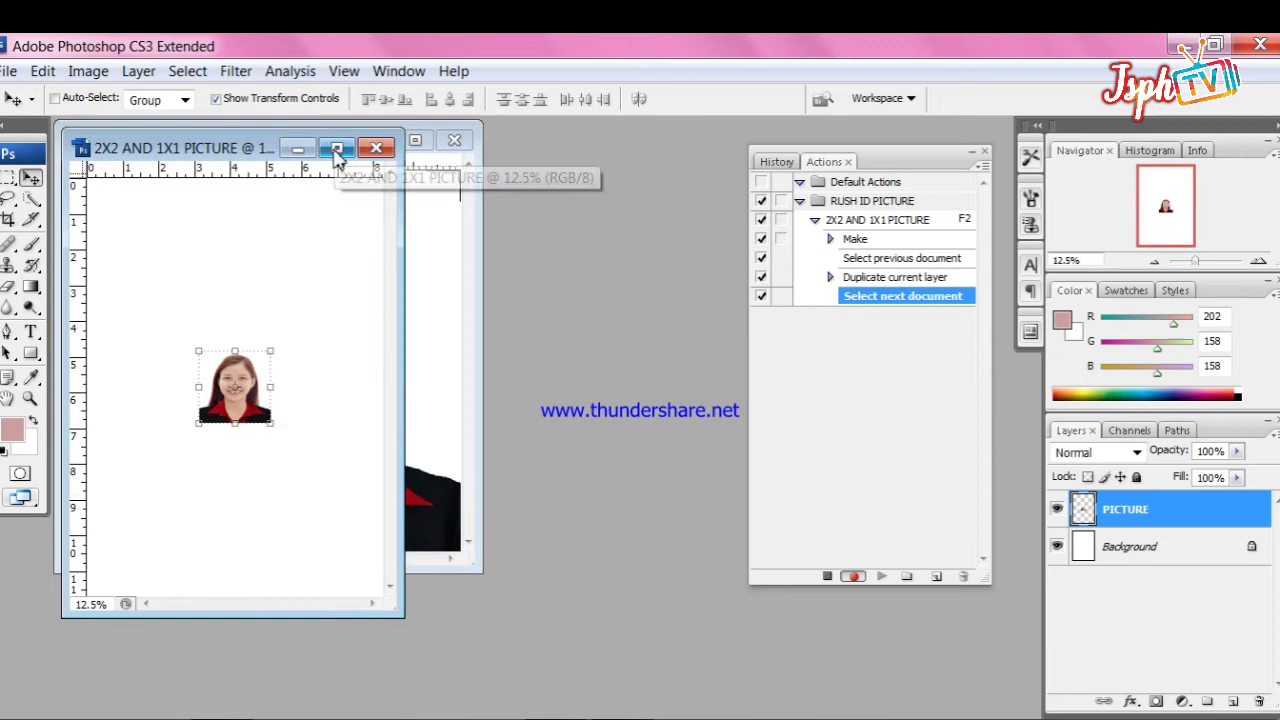
left_click(334, 149)
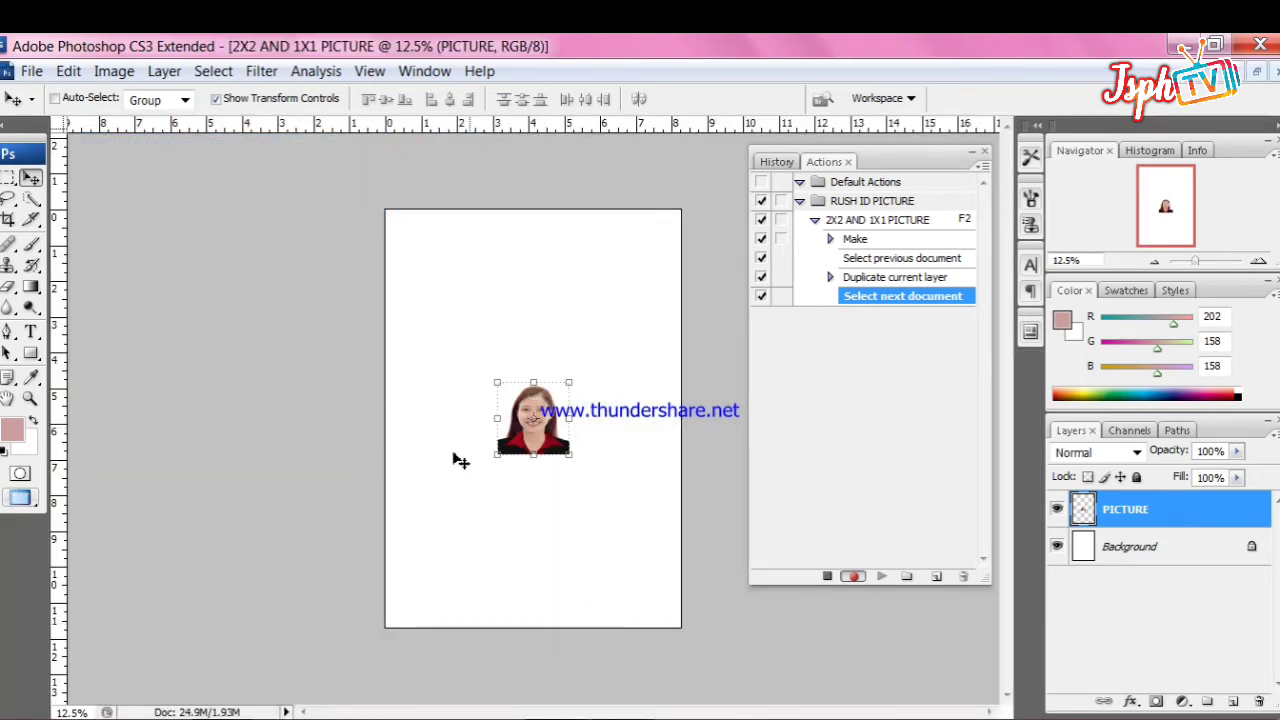
- Add a 2 px black stroke to the PICTURE layer and drag it to the top-left corner
left_click(1131, 700)
left_click(1130, 688)
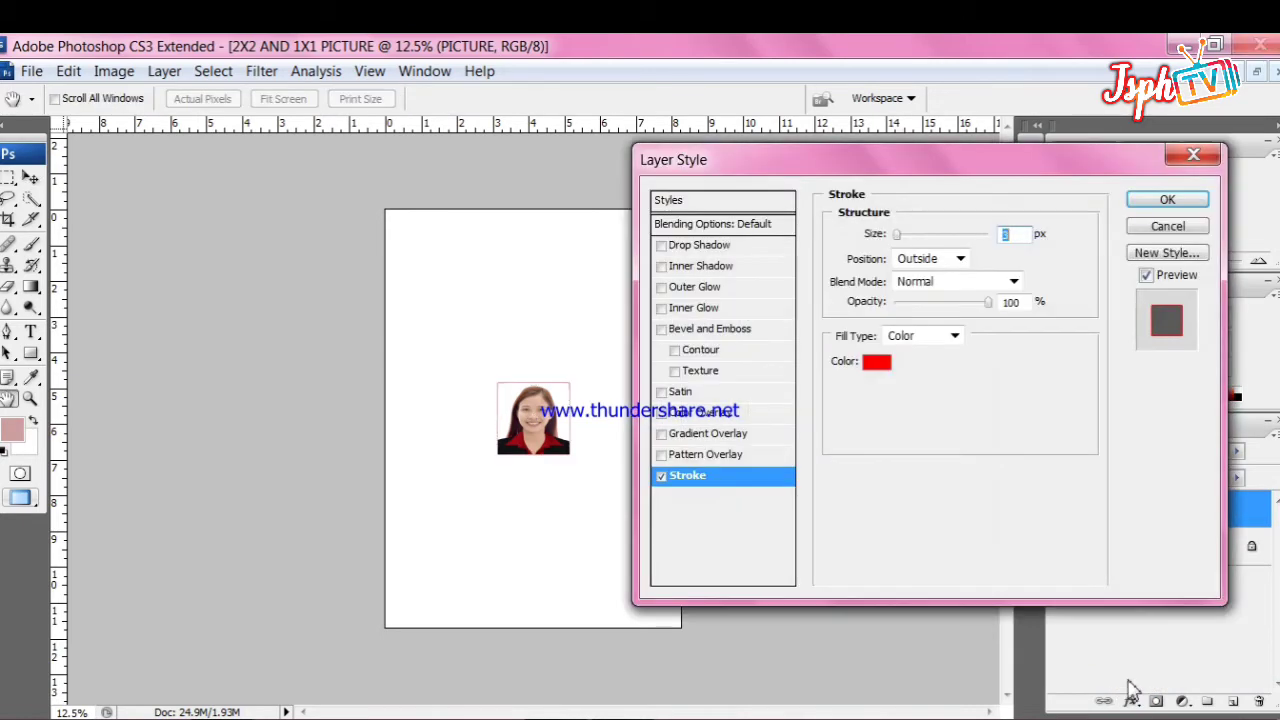
left_click(875, 362)
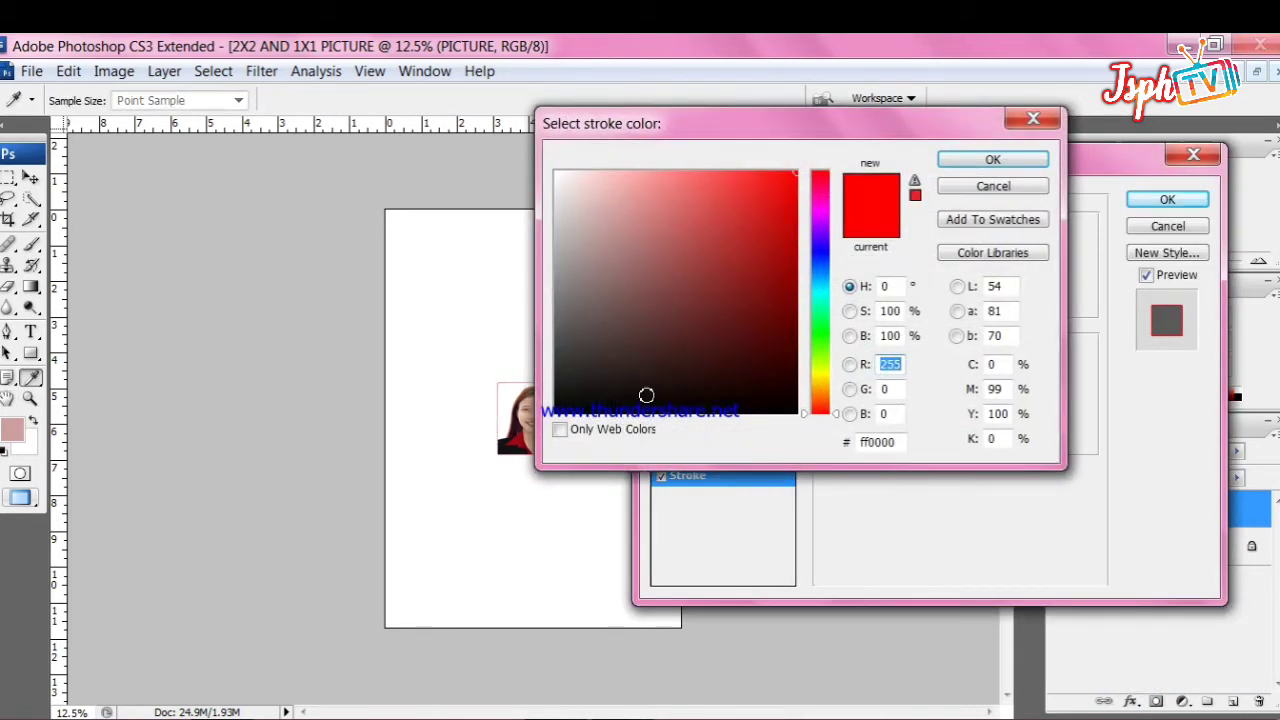
type("0")
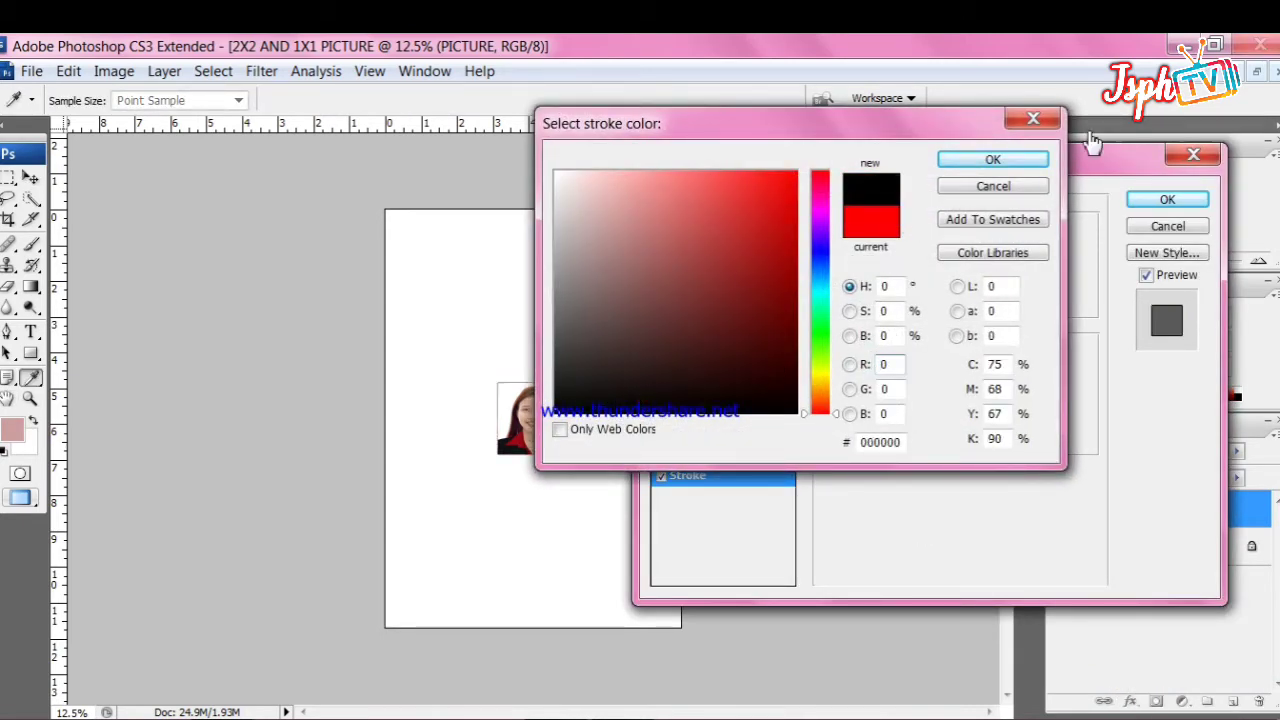
left_click(1045, 170)
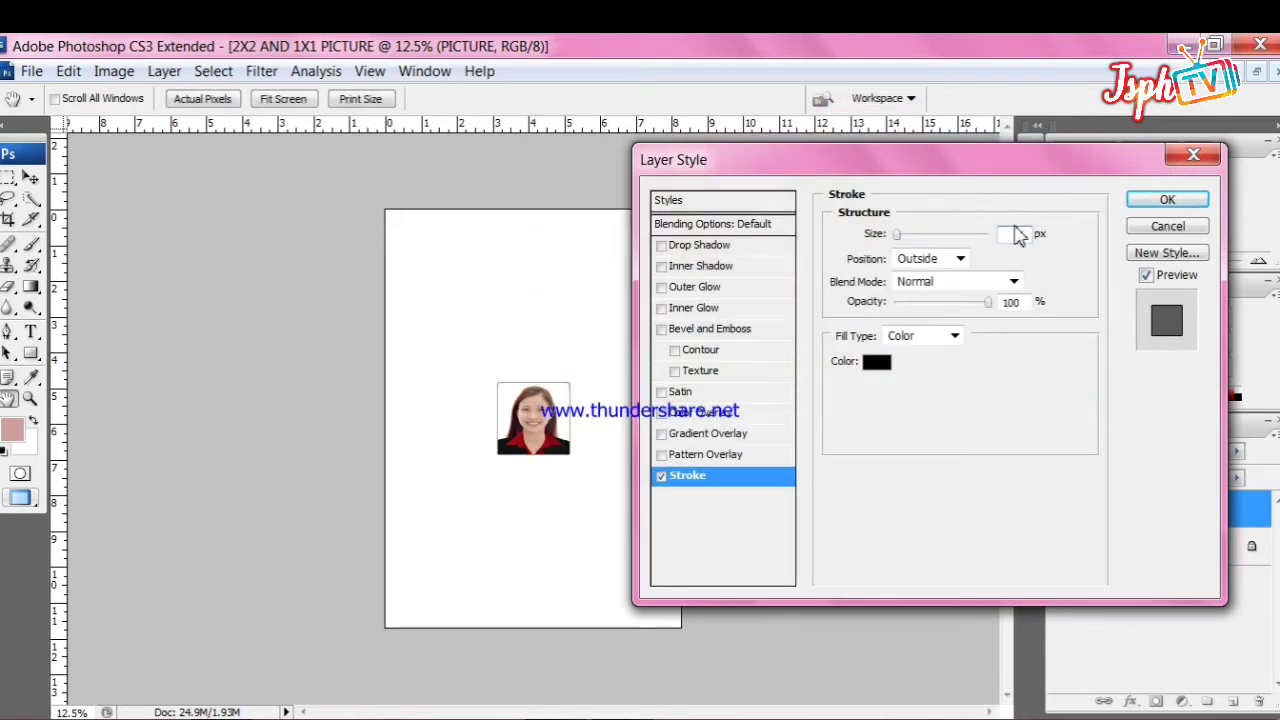
left_click(1155, 201)
left_click_drag(523, 416, 417, 257)
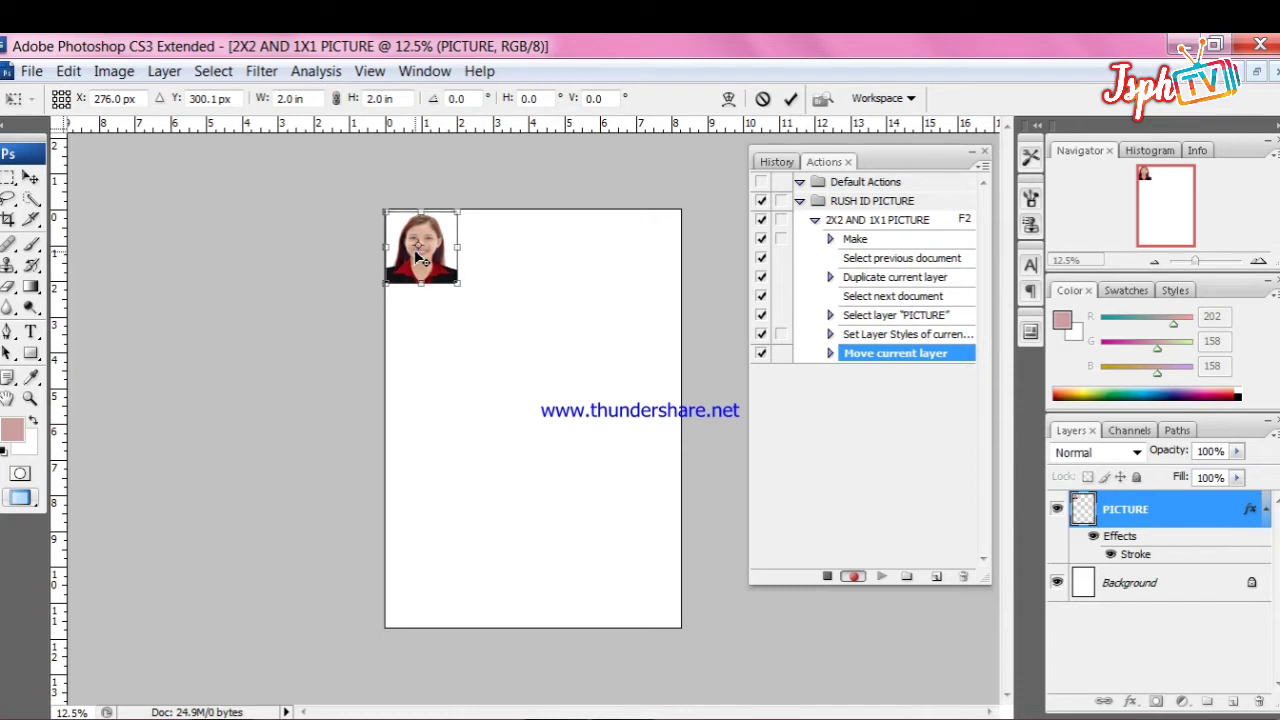
- Commit the placement and make two duplicates of the photo, placed side by side across the top
left_click(790, 98)
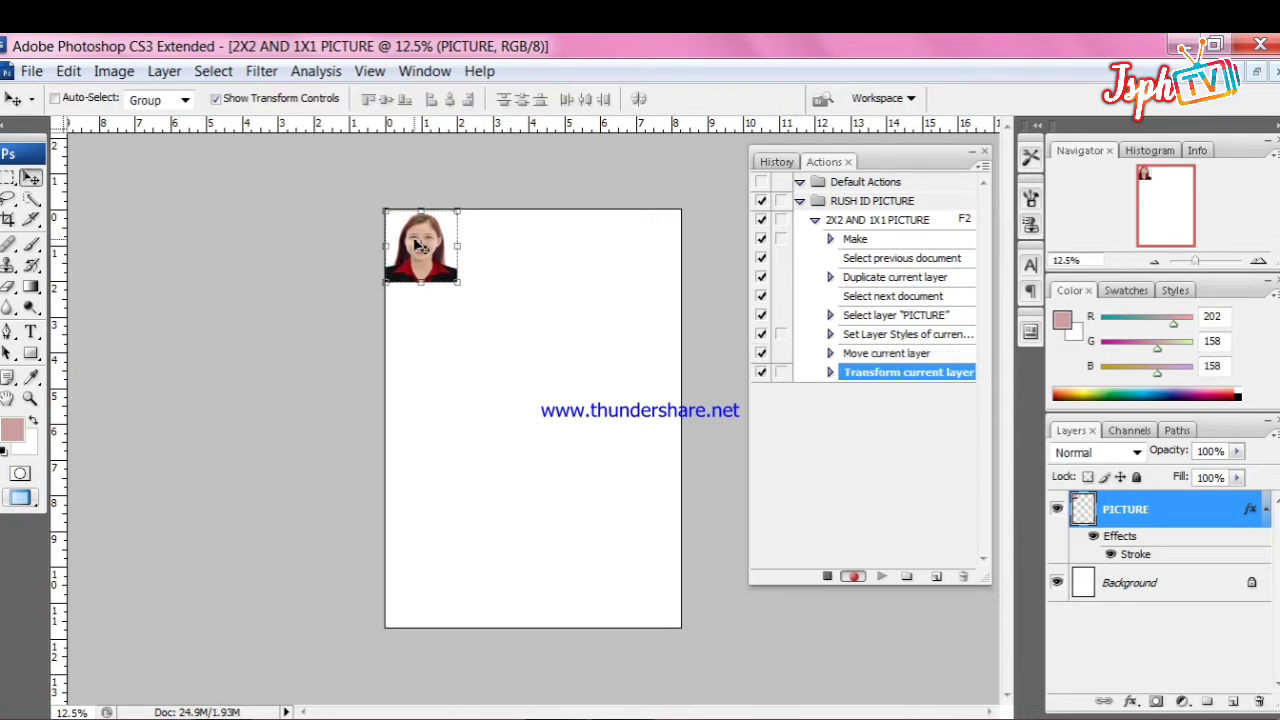
right_click(1150, 527)
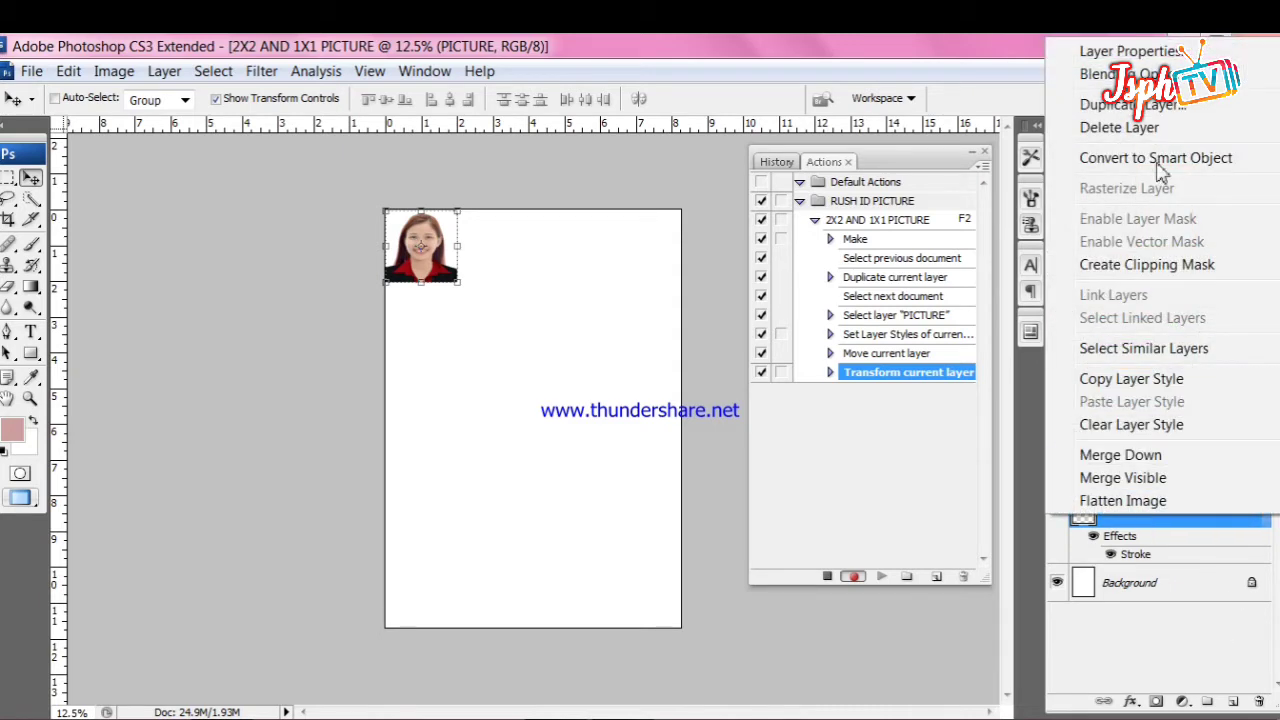
left_click(1147, 112)
key("Return")
left_click_drag(420, 245, 494, 245)
right_click(1140, 509)
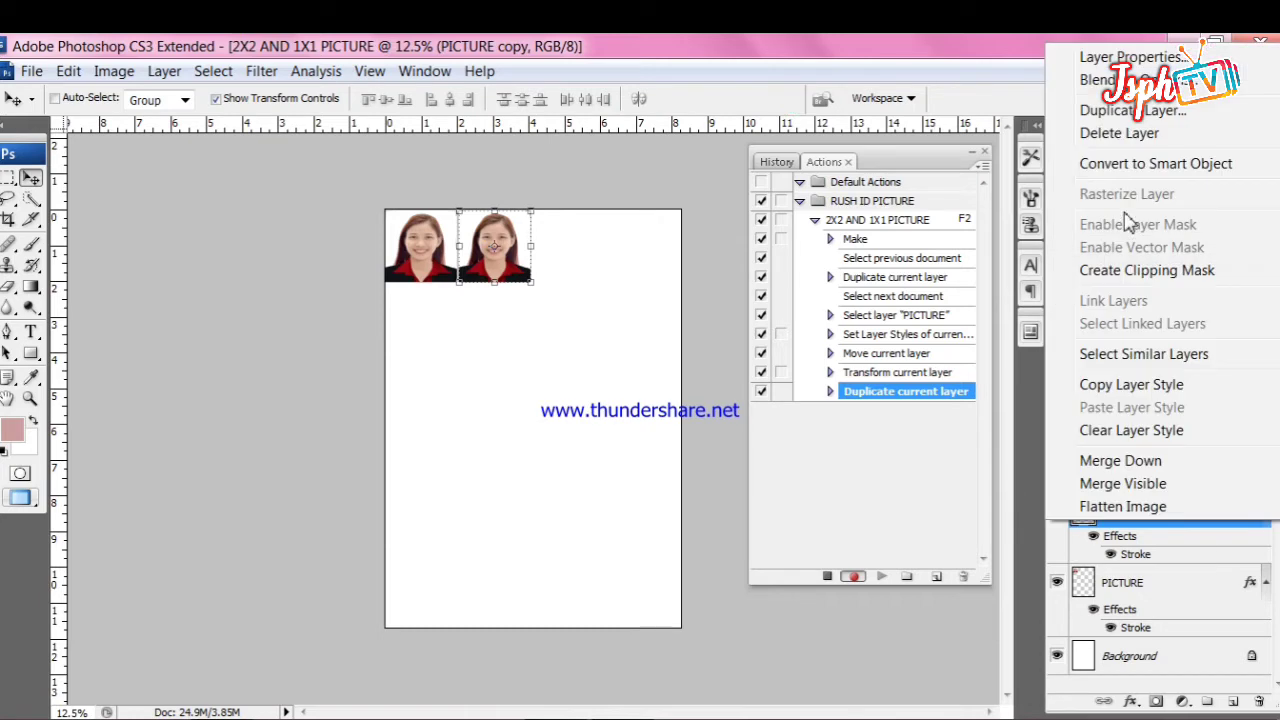
left_click(1118, 112)
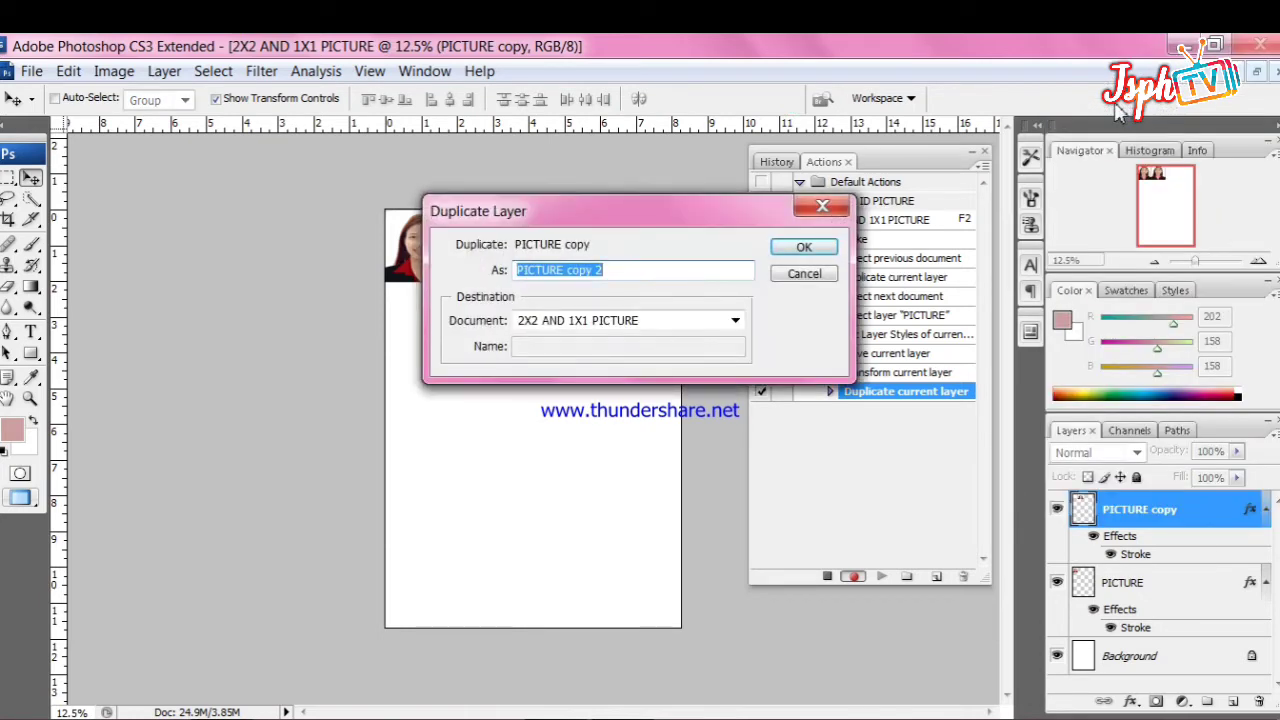
key("Return")
left_click_drag(494, 245, 566, 245)
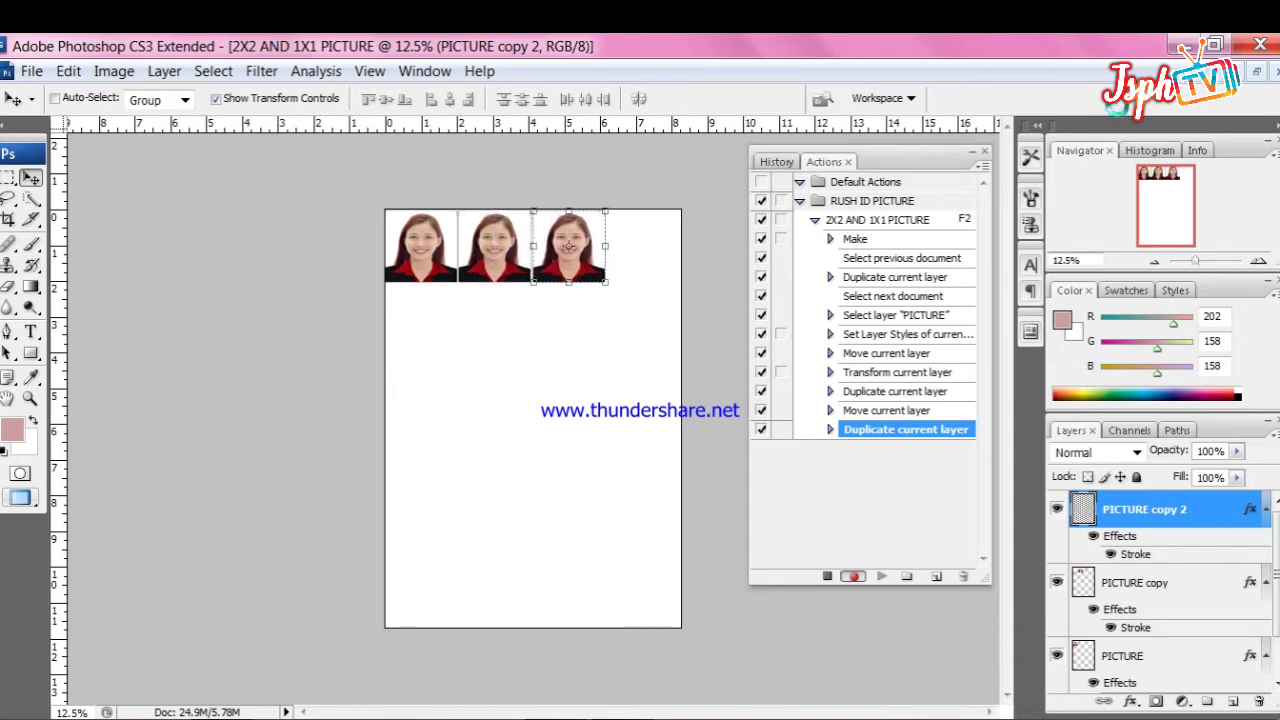
- Duplicate again as PICTURE copy 3, move it to the right edge, and begin a proportional resize
right_click(1160, 512)
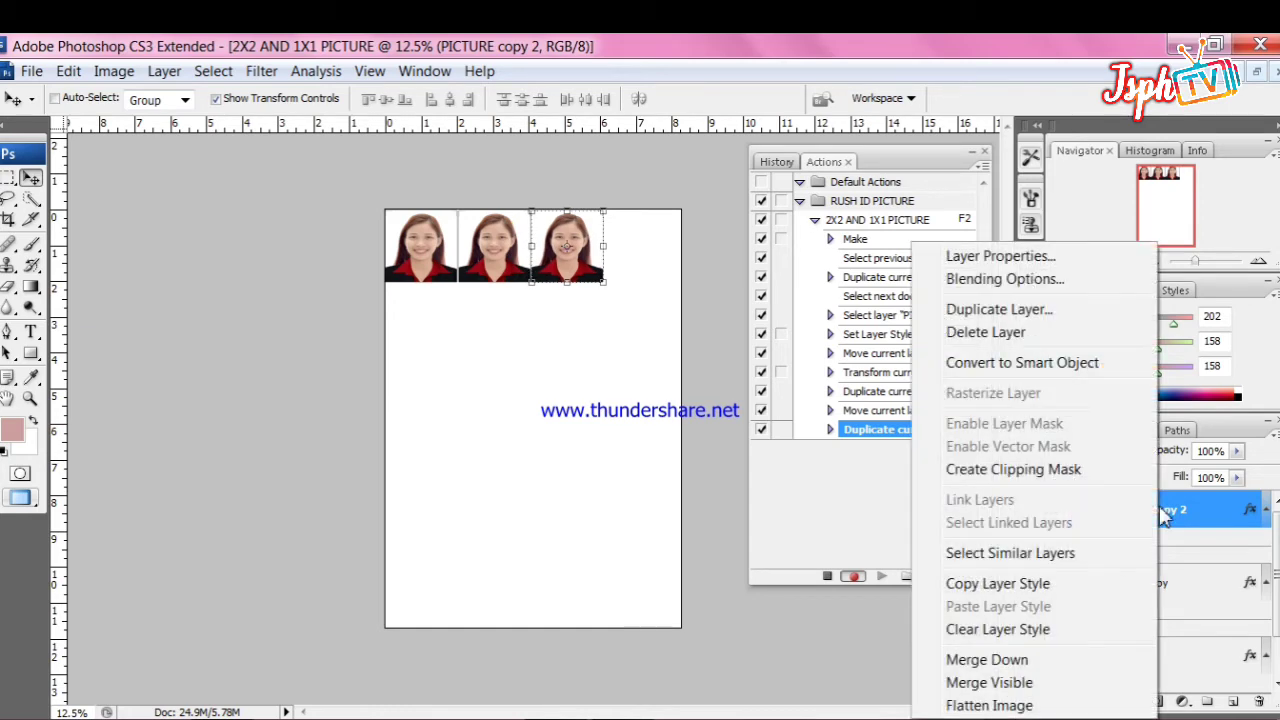
left_click(1046, 312)
key("Return")
key("shift+Right")
key("shift+Right")
key("shift+Right")
key("shift+Right")
key("shift+Right")
key("shift+Right")
key("shift+Right")
key("shift+Right")
key("shift+Right")
key("shift+Right")
key("shift+Right")
key("shift+Right")
key("shift+Right")
key("shift+Right")
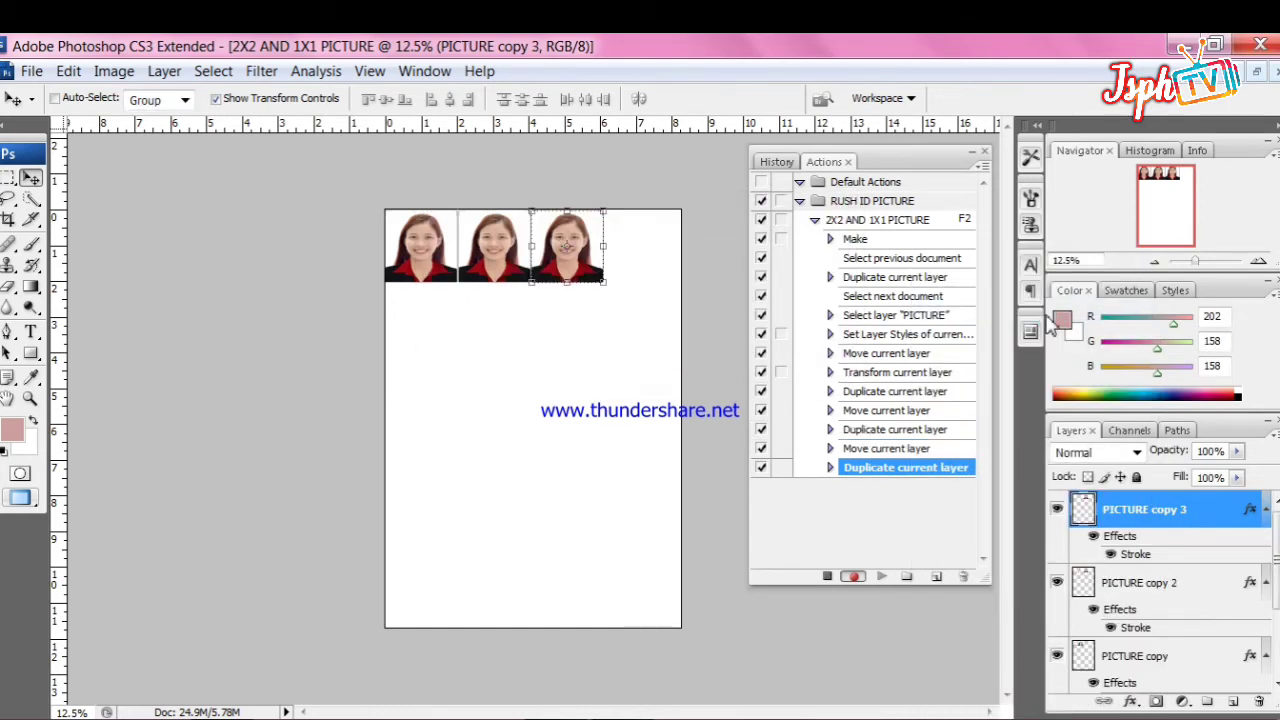
left_click_drag(540, 276, 595, 276)
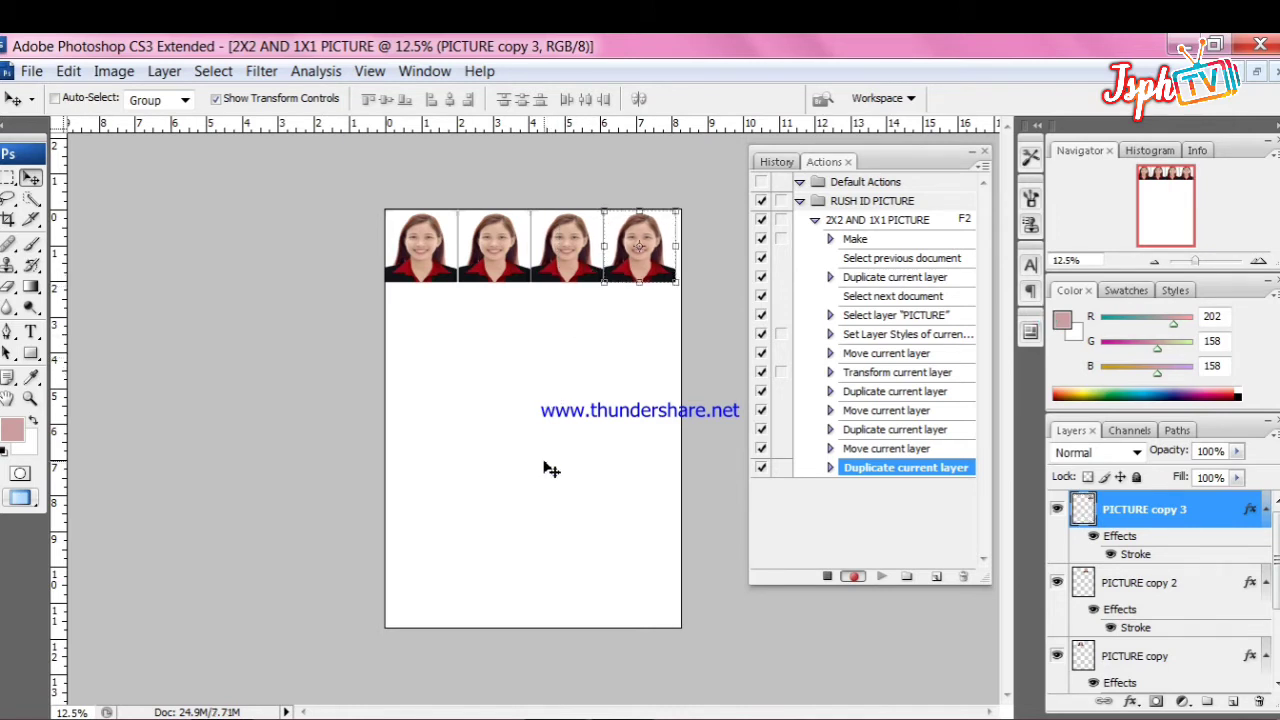
key("ctrl+t")
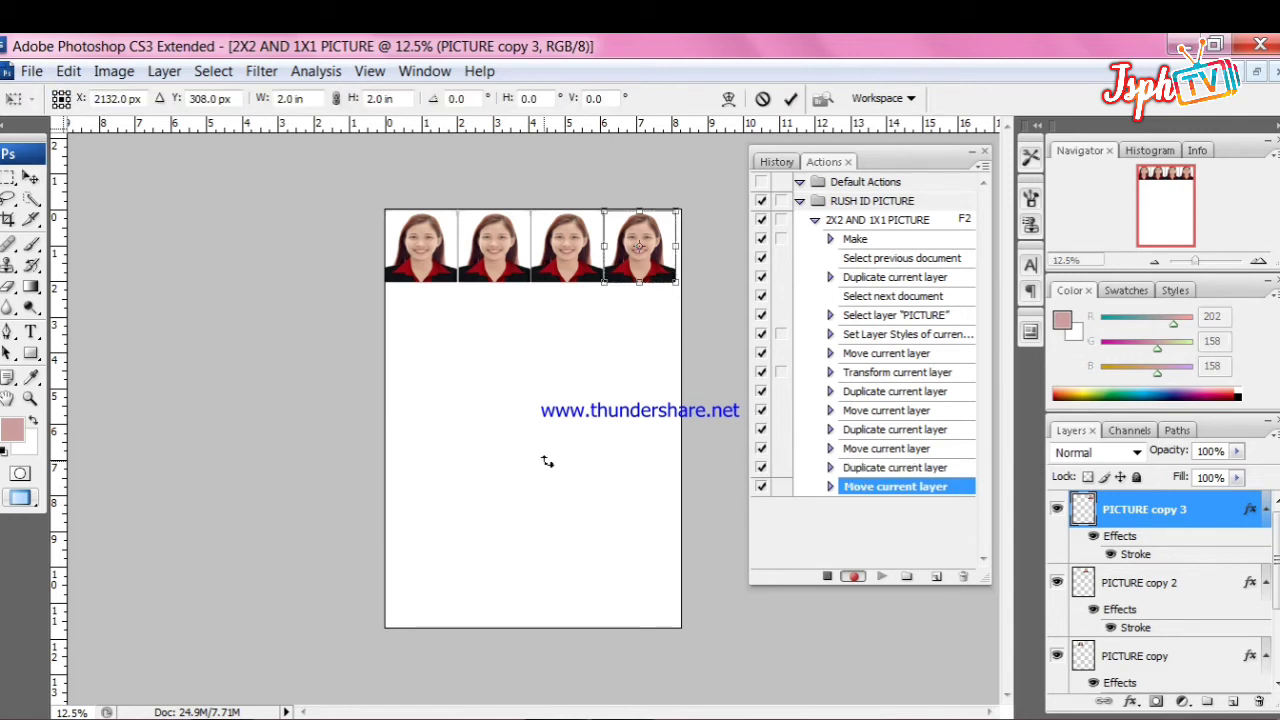
left_click(339, 100)
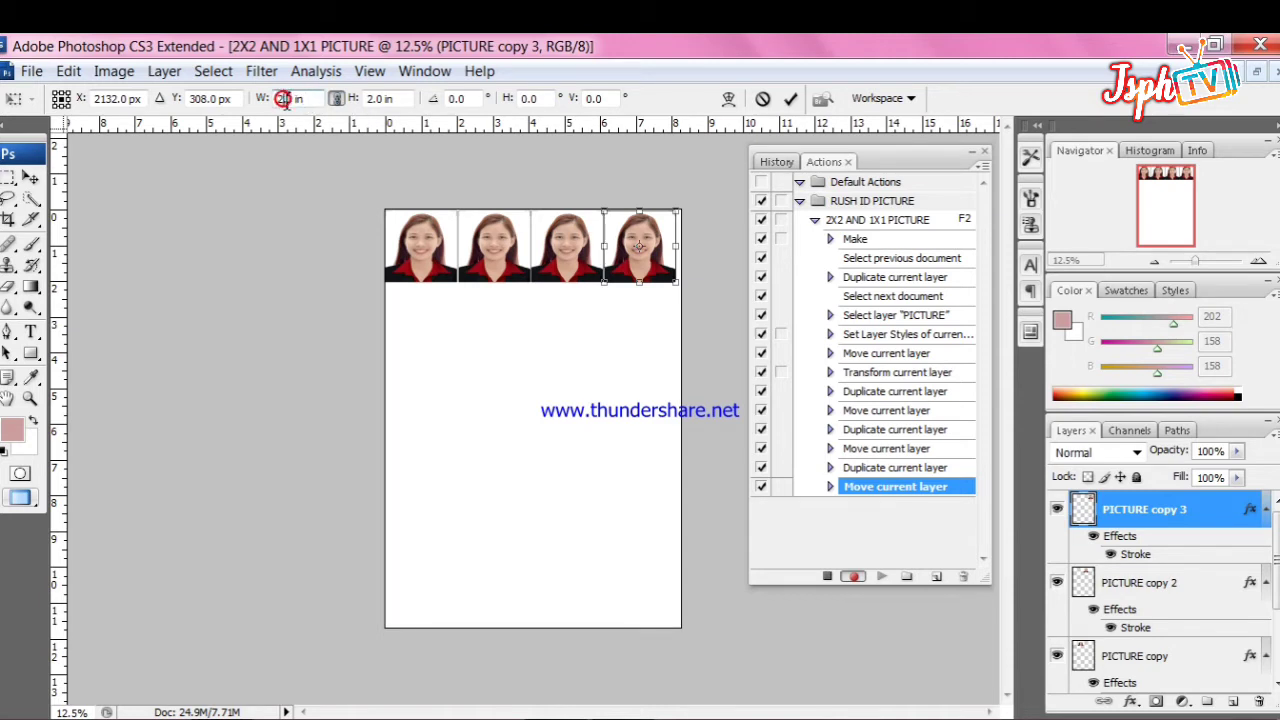
- Shrink PICTURE copy 3 to 1 inch wide, then duplicate it as copy 4 just below
key("Return")
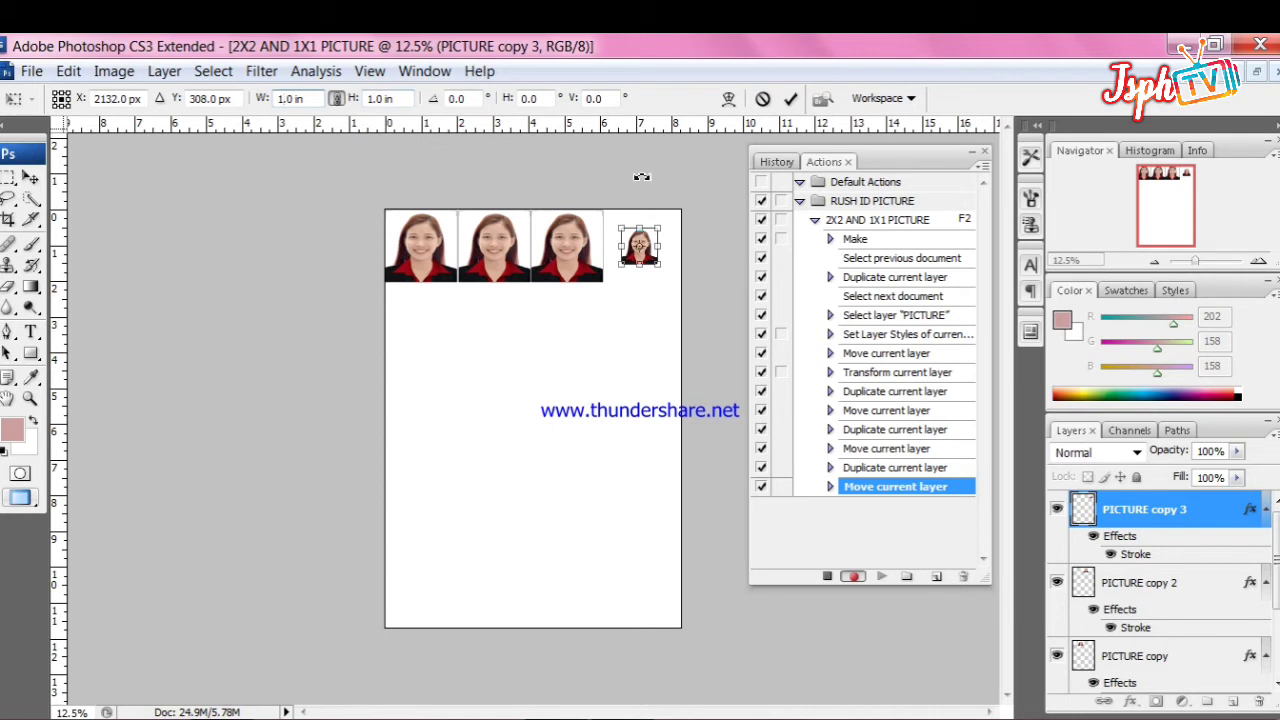
left_click(790, 98)
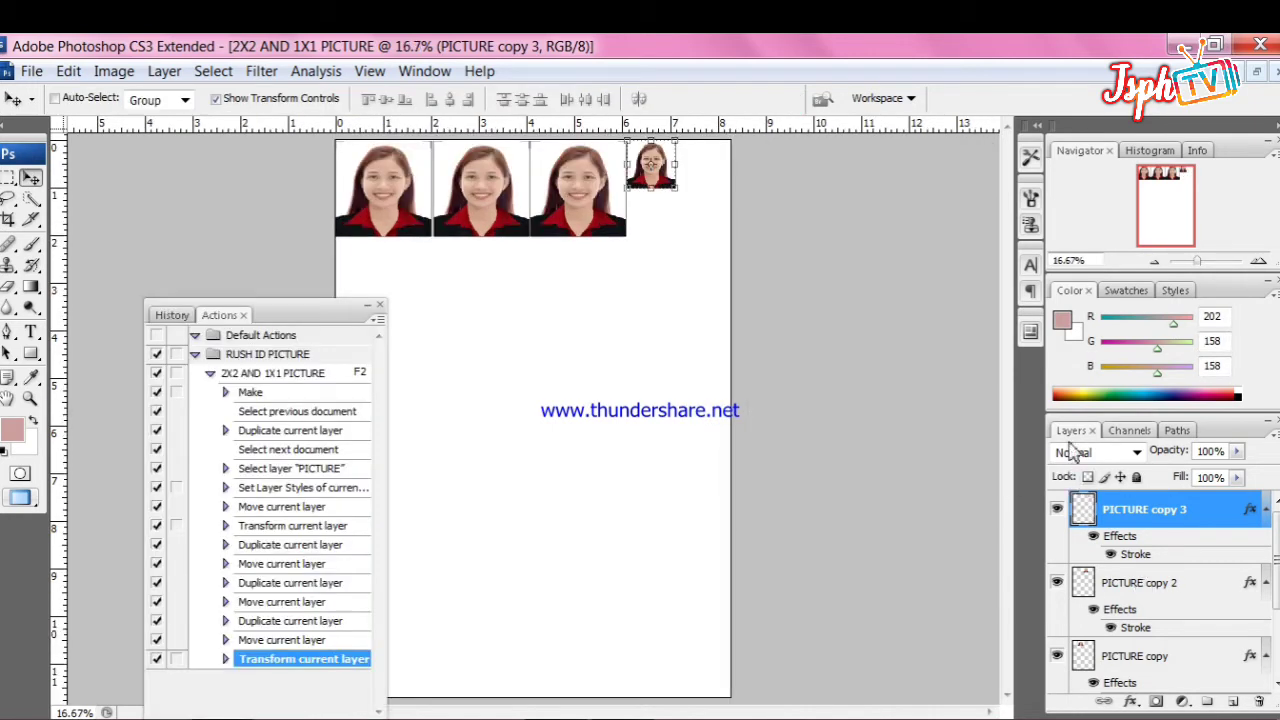
right_click(1140, 520)
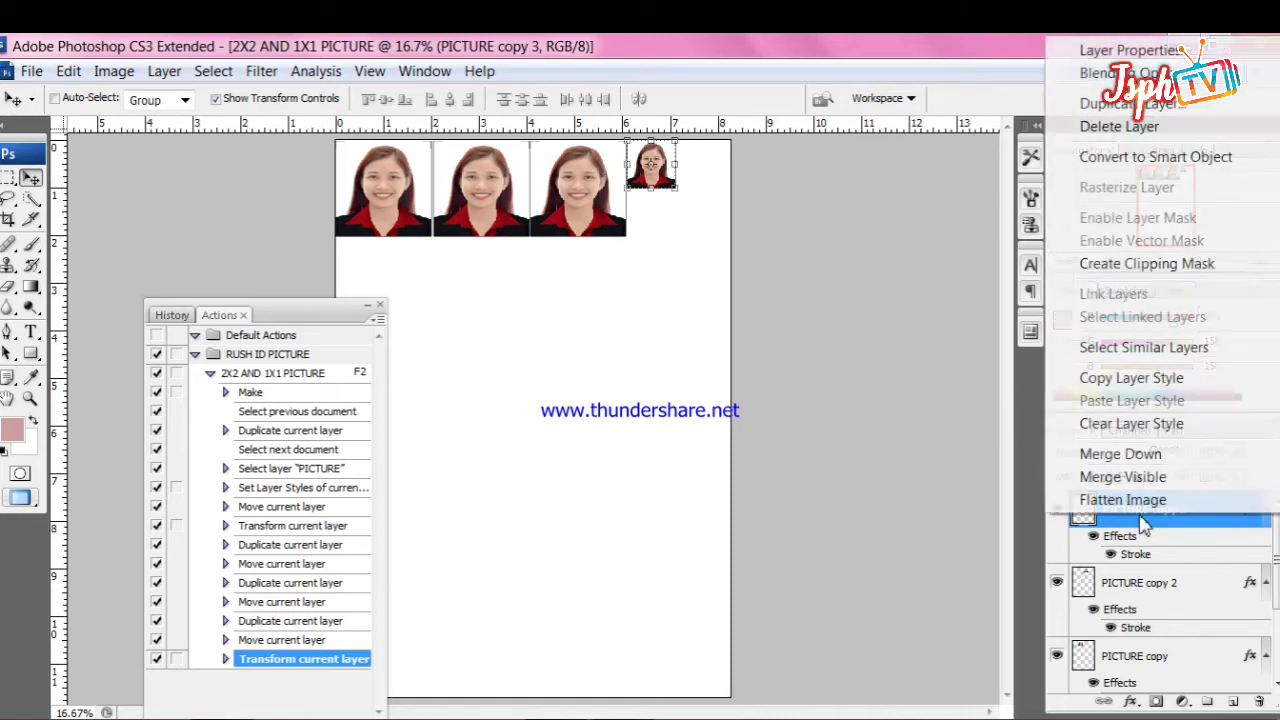
left_click(1114, 112)
key("Return")
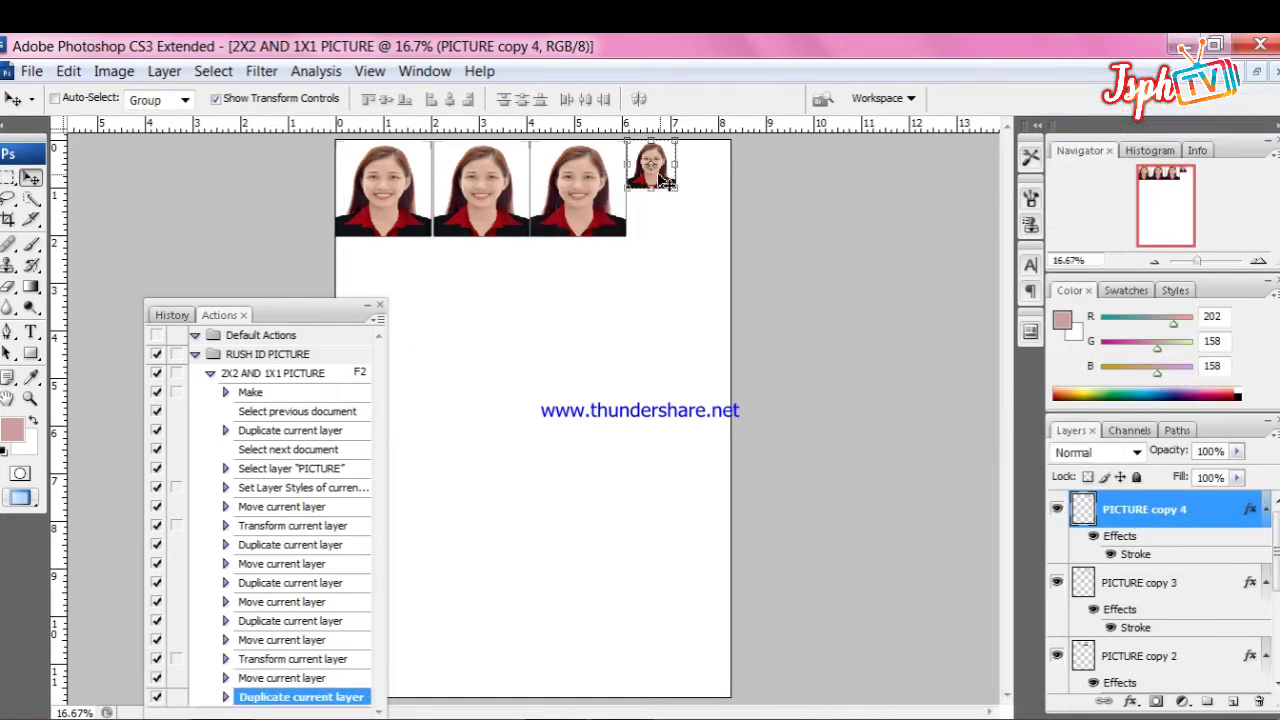
left_click_drag(659, 168, 660, 176)
key("shift+Down")
key("shift+Down")
key("shift+Down")
key("shift+Down")
key("shift+Down")
key("shift+Down")
key("shift+Down")
key("shift+Down")
key("shift+Down")
key("shift+Down")
key("shift+Down")
key("shift+Down")
key("shift+Down")
key("shift+Down")
key("shift+Down")
key("shift+Down")
key("shift+Down")
key("shift+Down")
key("shift+Down")
key("shift+Down")
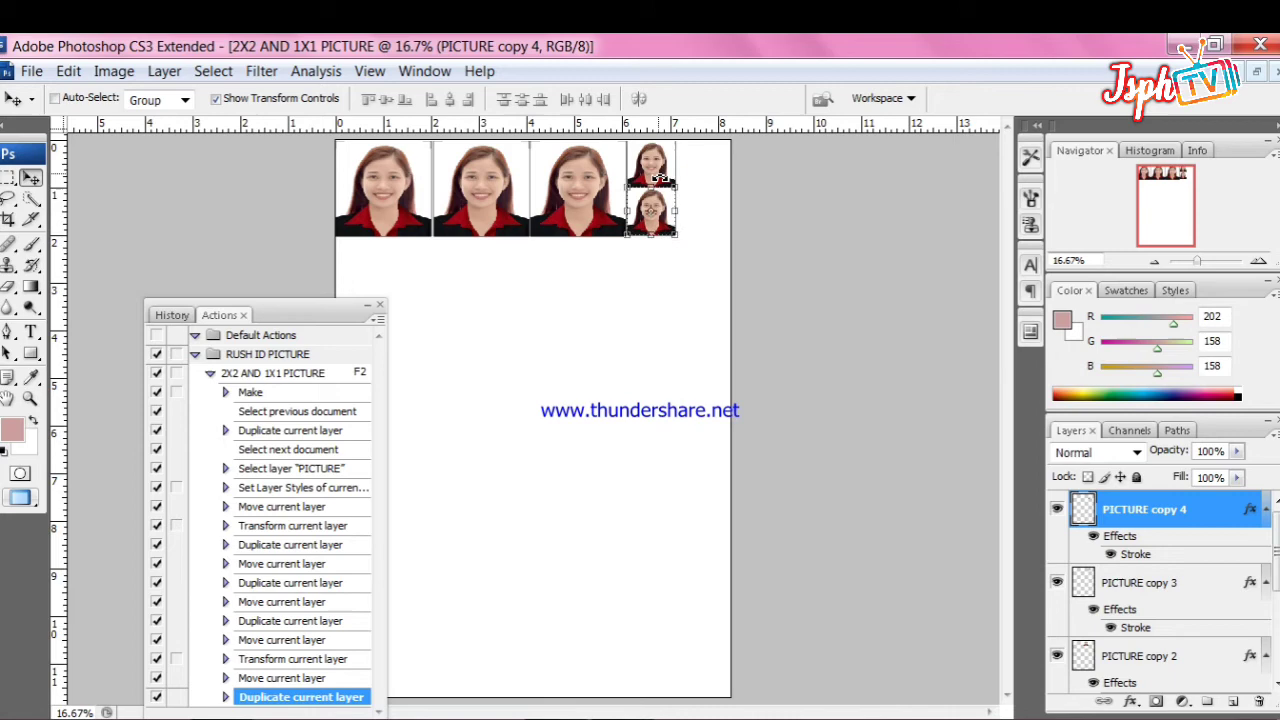
- Create PICTURE copy 5 and copy 6, nudging them to complete a two-by-two block of small photos
left_click(1164, 584)
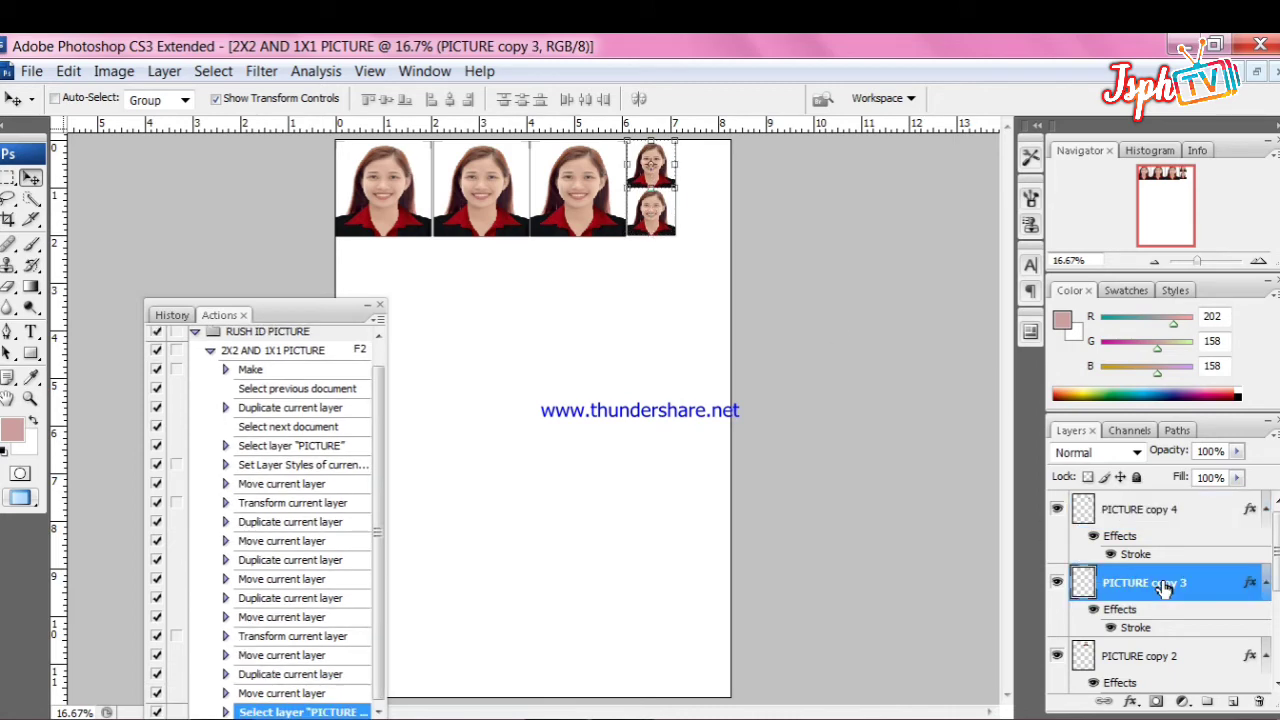
left_click(1150, 515)
right_click(1156, 523)
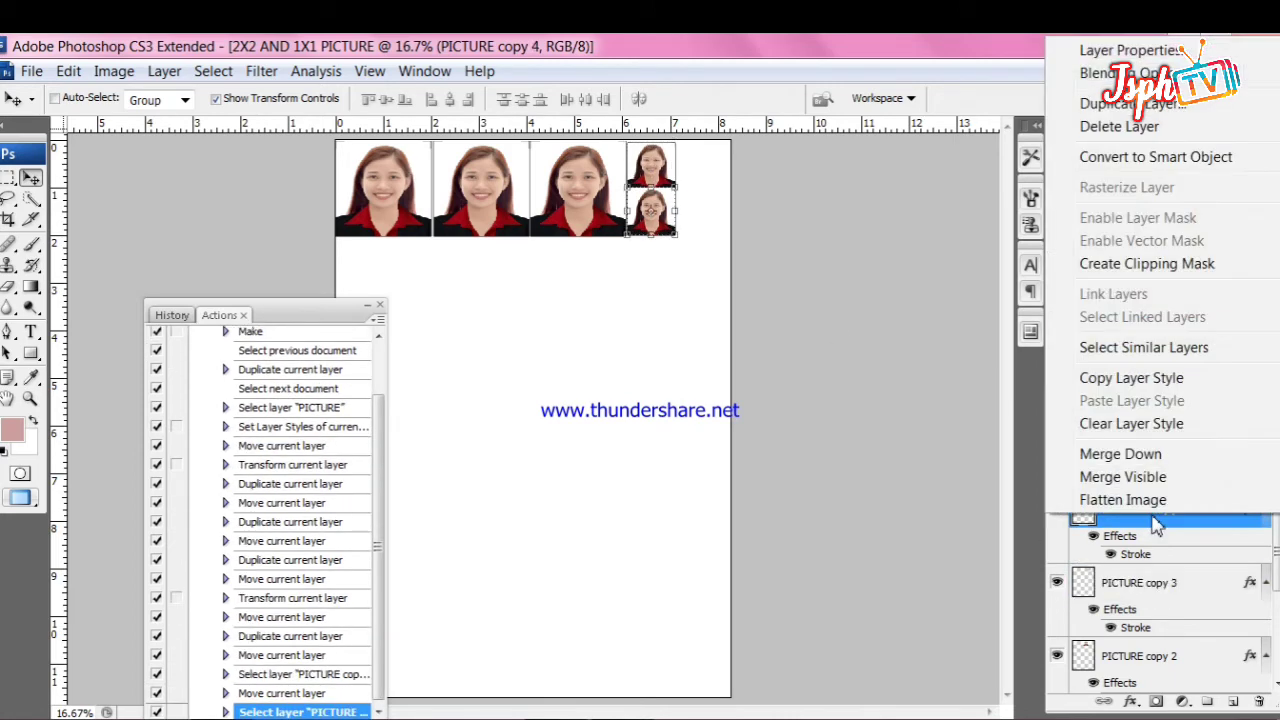
left_click(1128, 103)
key("Return")
key("shift+Right")
key("shift+Right")
key("shift+Right")
key("shift+Right")
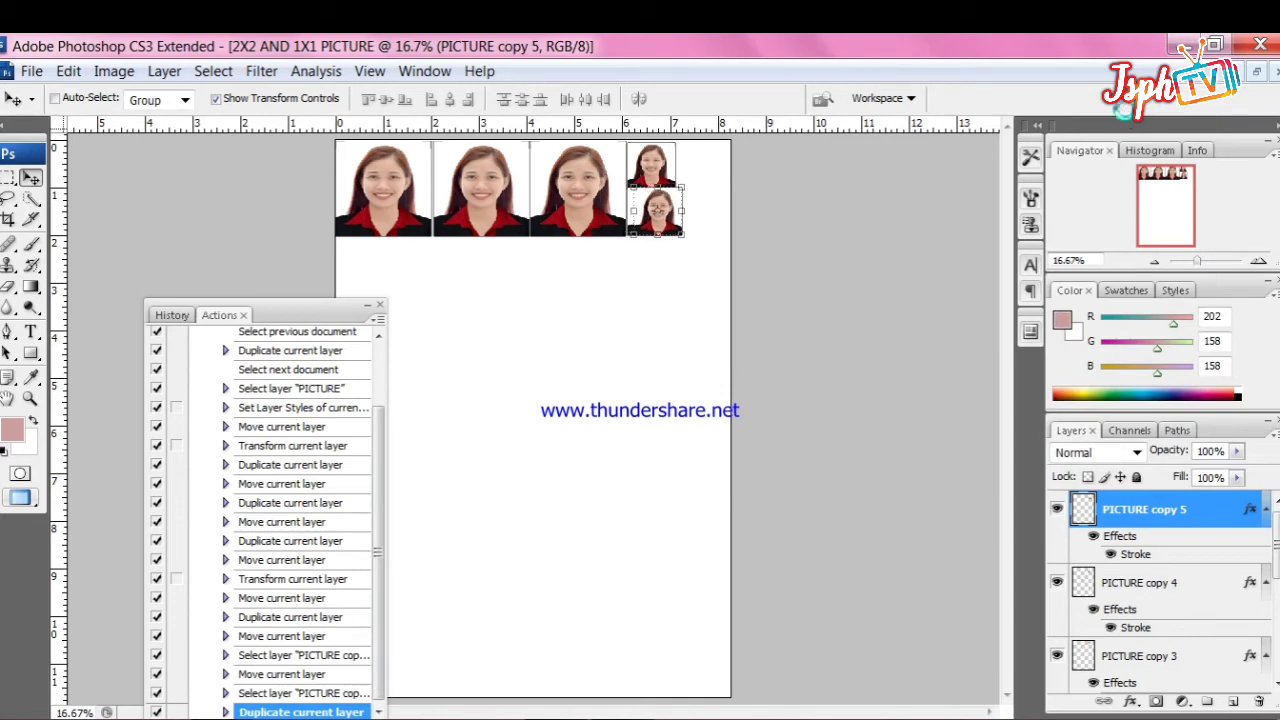
key("shift+Right")
key("shift+Right")
key("shift+Right")
key("shift+Right")
key("shift+Right")
key("shift+Right")
key("shift+Right")
key("shift+Right")
key("shift+Right")
key("shift+Right")
key("shift+Right")
key("shift+Right")
key("shift+Right")
key("shift+Right")
key("shift+Right")
key("shift+Right")
key("shift+Right")
key("shift+Right")
key("shift+Right")
key("shift+Right")
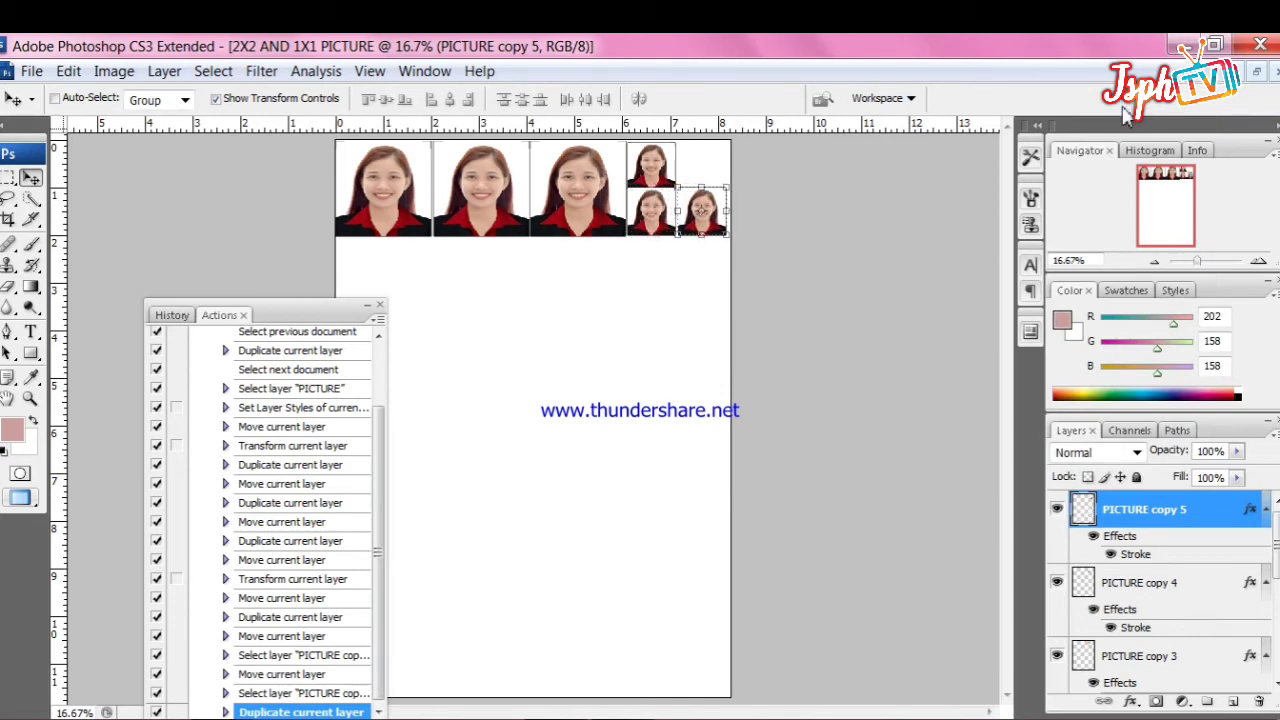
right_click(1152, 512)
left_click(1064, 306)
key("Return")
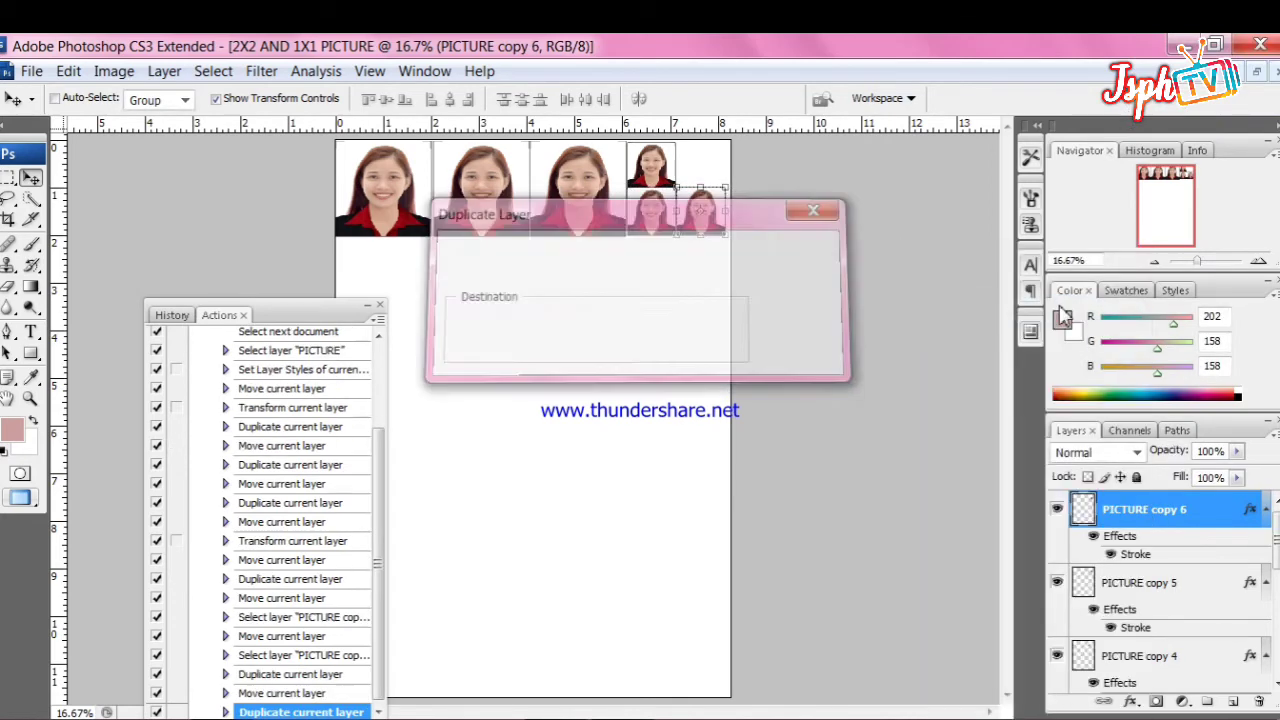
key("shift+Up")
key("shift+Up")
key("shift+Up")
key("shift+Up")
key("shift+Up")
key("shift+Up")
key("shift+Up")
key("shift+Up")
key("shift+Up")
key("shift+Up")
key("shift+Up")
key("shift+Up")
key("shift+Up")
key("shift+Up")
key("shift+Up")
key("shift+Up")
key("shift+Up")
key("shift+Up")
key("shift+Up")
key("shift+Up")
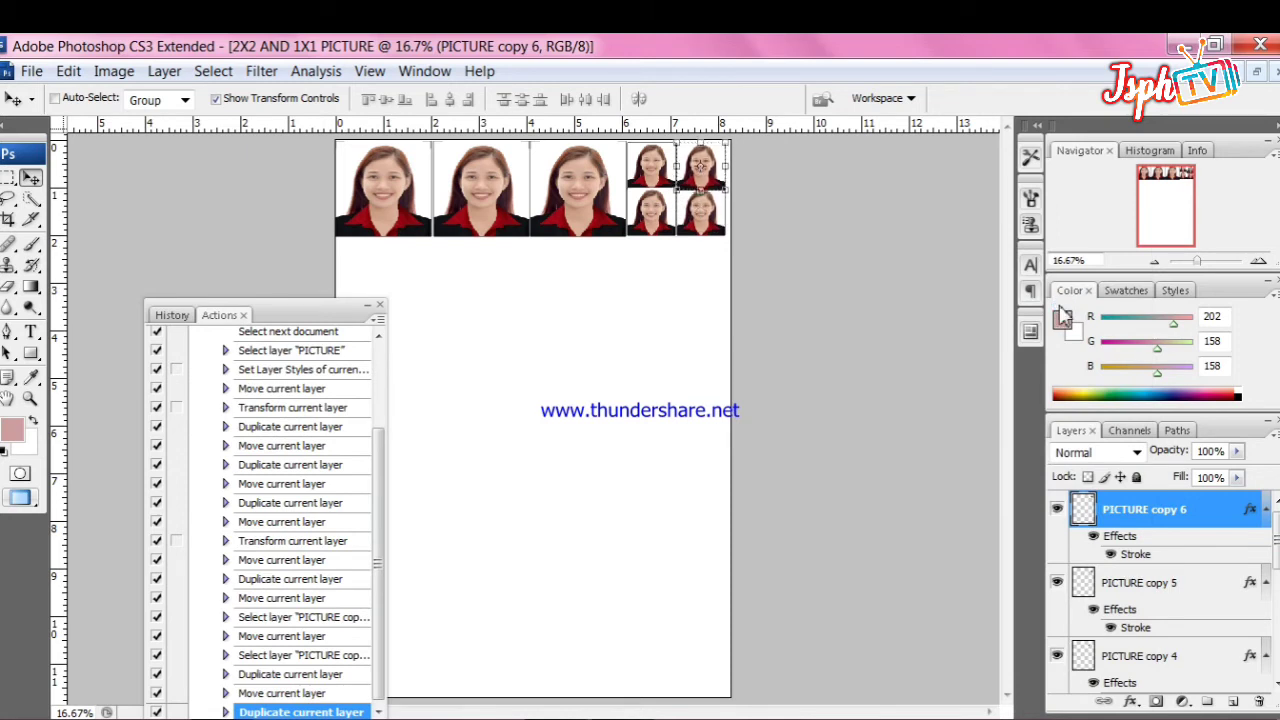
- Zoom in and select PICTURE copy 4, 5, 6, 3, 2, then 5 and 6 in the Layers panel
key("ctrl+plus")
left_click(1166, 655)
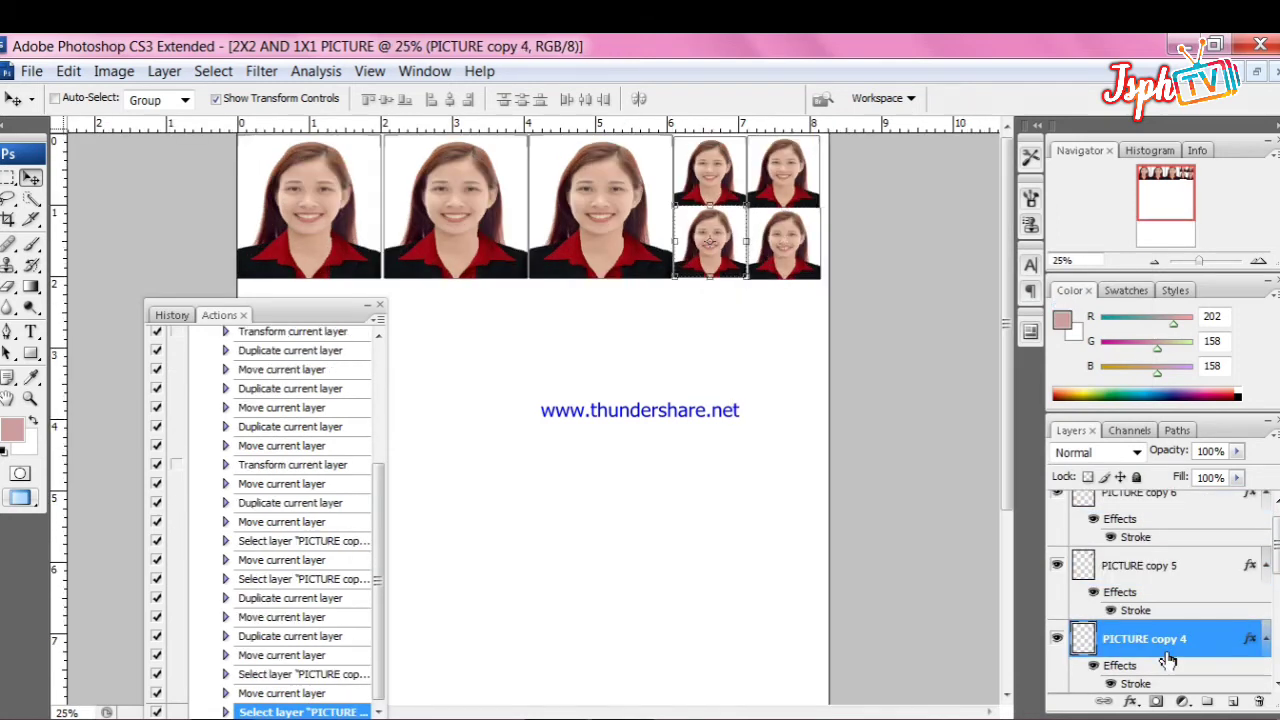
left_click(1141, 563)
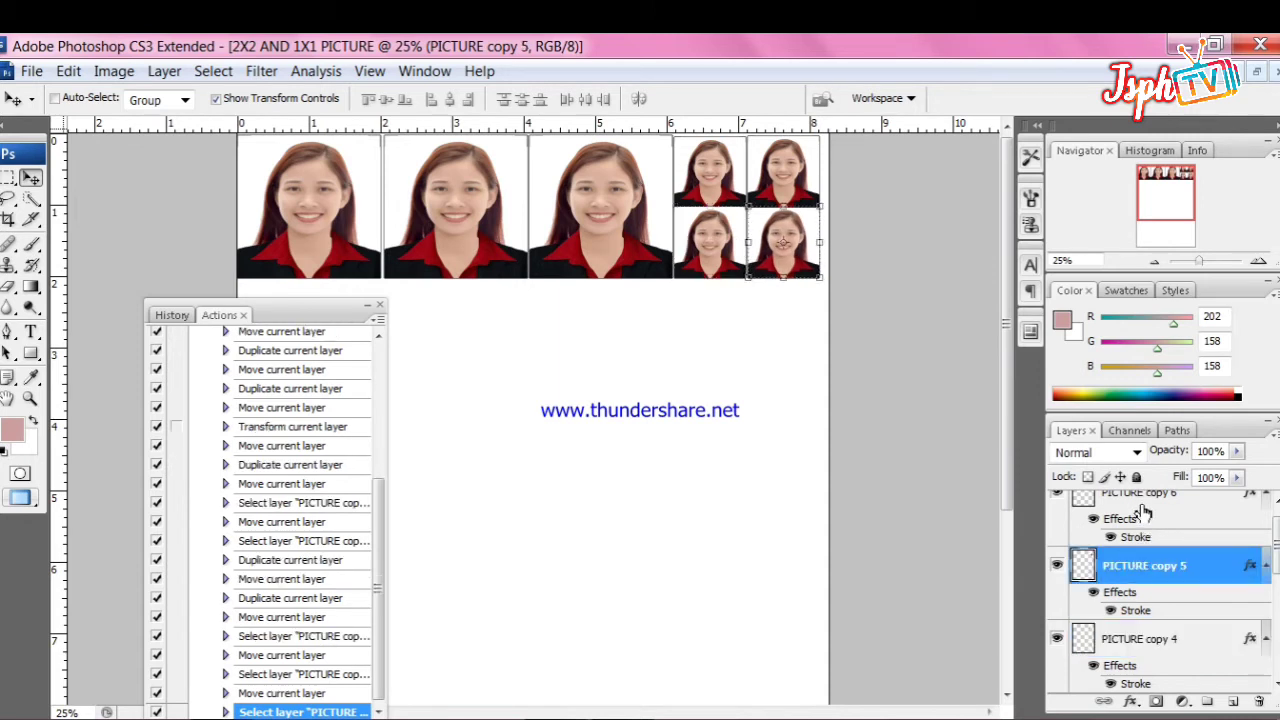
left_click(1143, 512)
scroll(1158, 620, "down", 3)
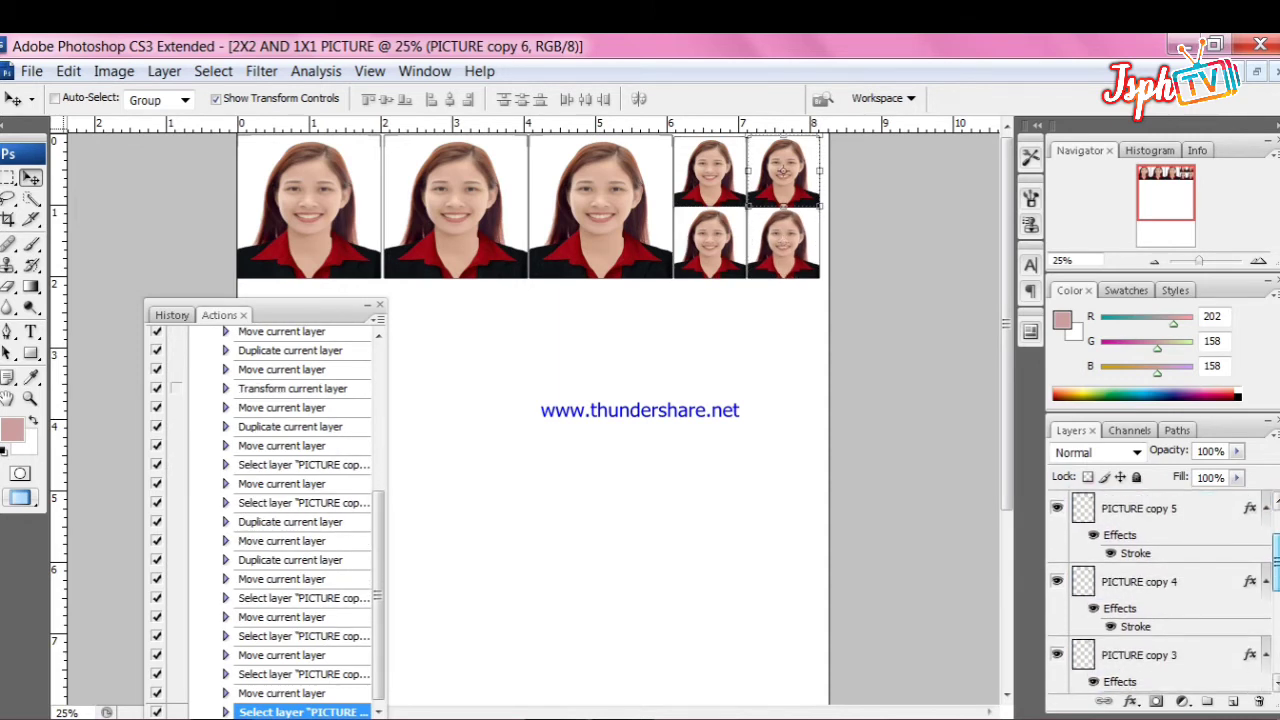
left_click(1130, 648)
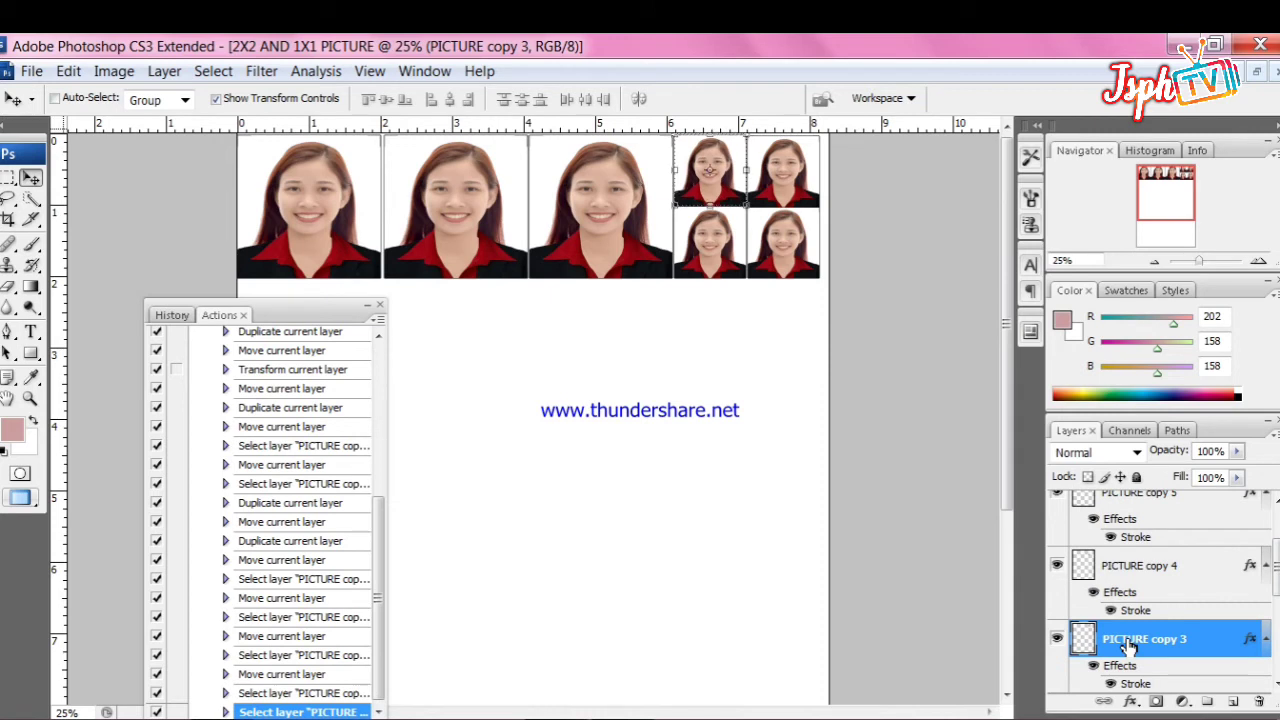
scroll(1186, 636, "down", 1)
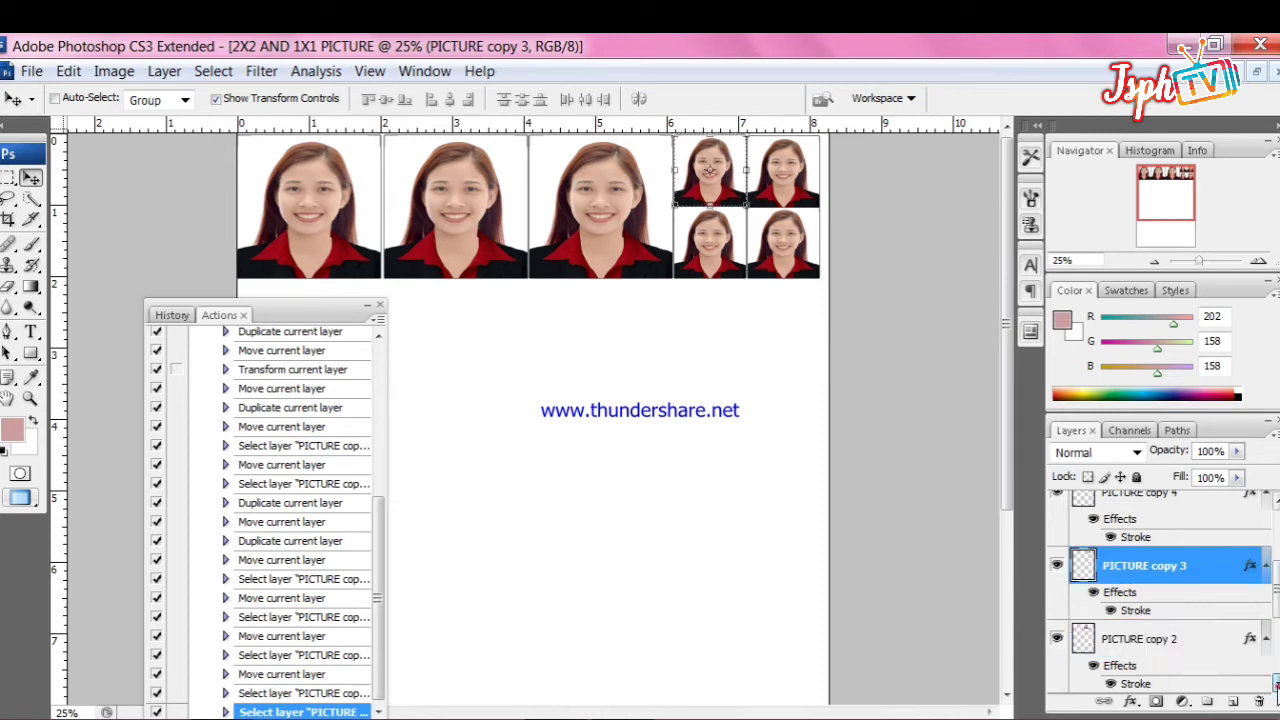
left_click(1183, 638)
scroll(1196, 550, "up", 2)
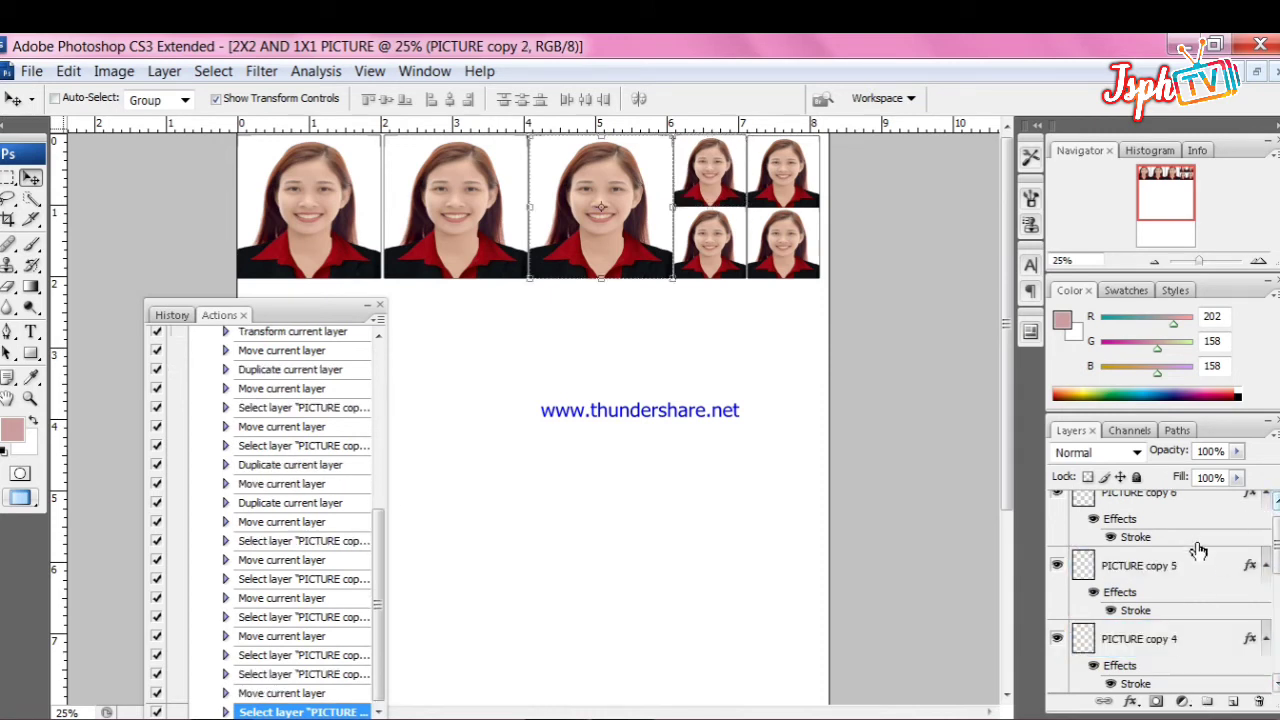
left_click(1190, 567)
left_click(1207, 504)
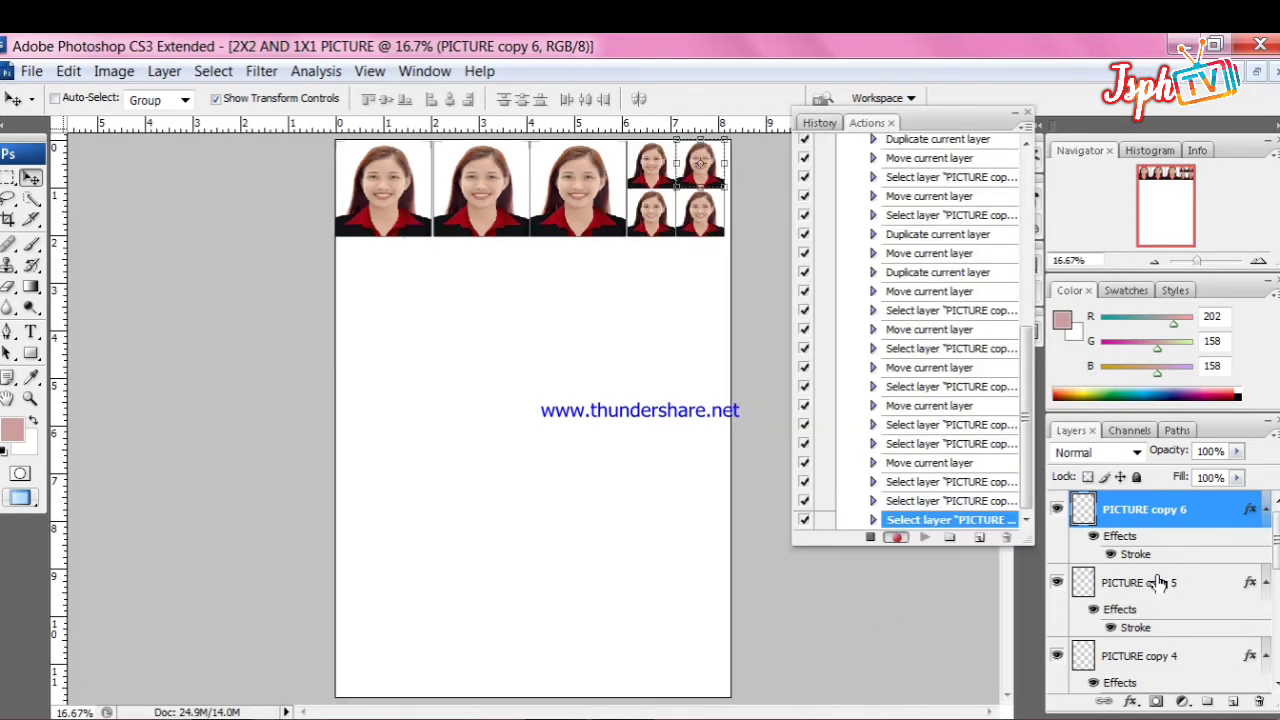
- Select all seven PICTURE layers, drag them slightly down together, and stop recording the action
left_click(1158, 588, "shift")
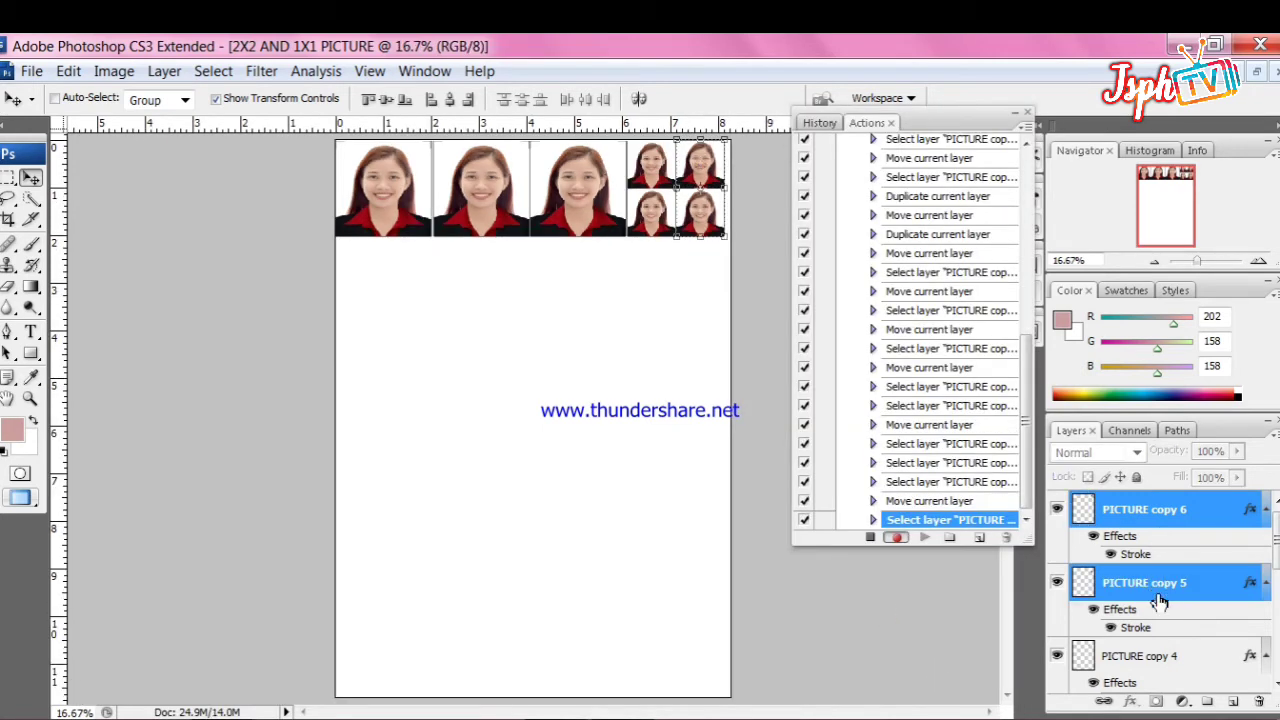
left_click(1155, 665, "shift")
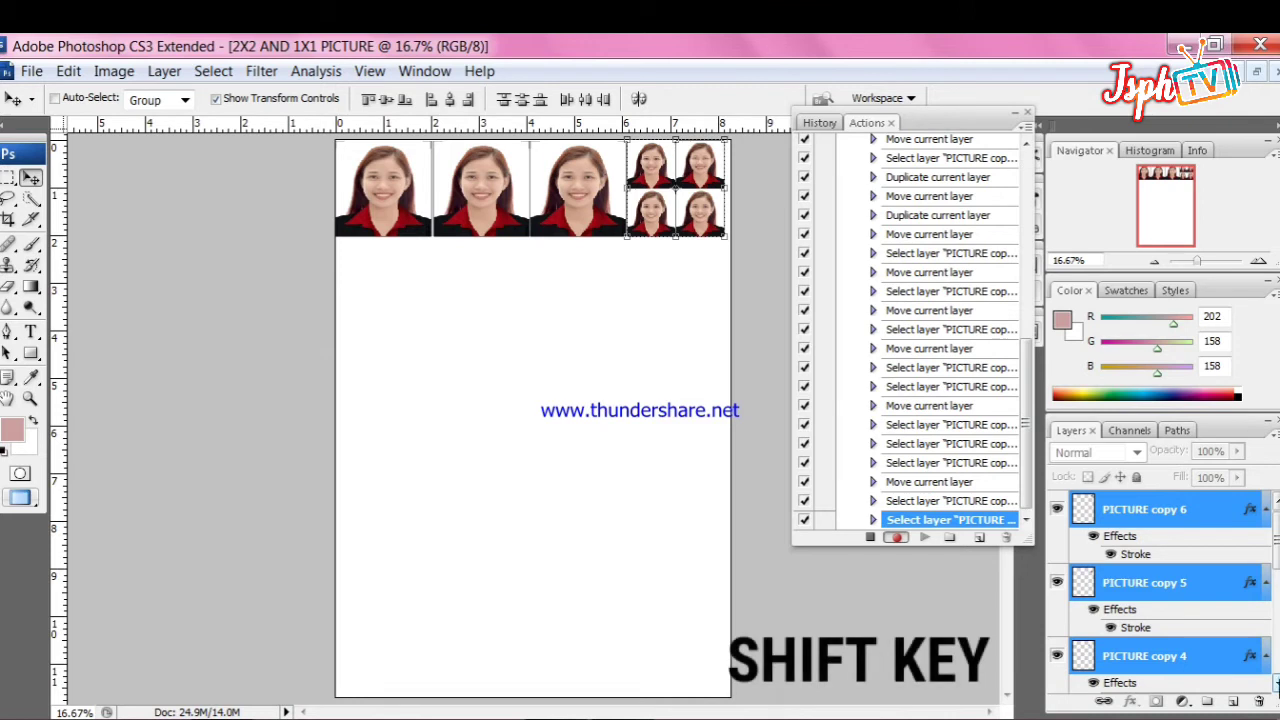
left_click(1276, 684)
left_click(1183, 658, "shift")
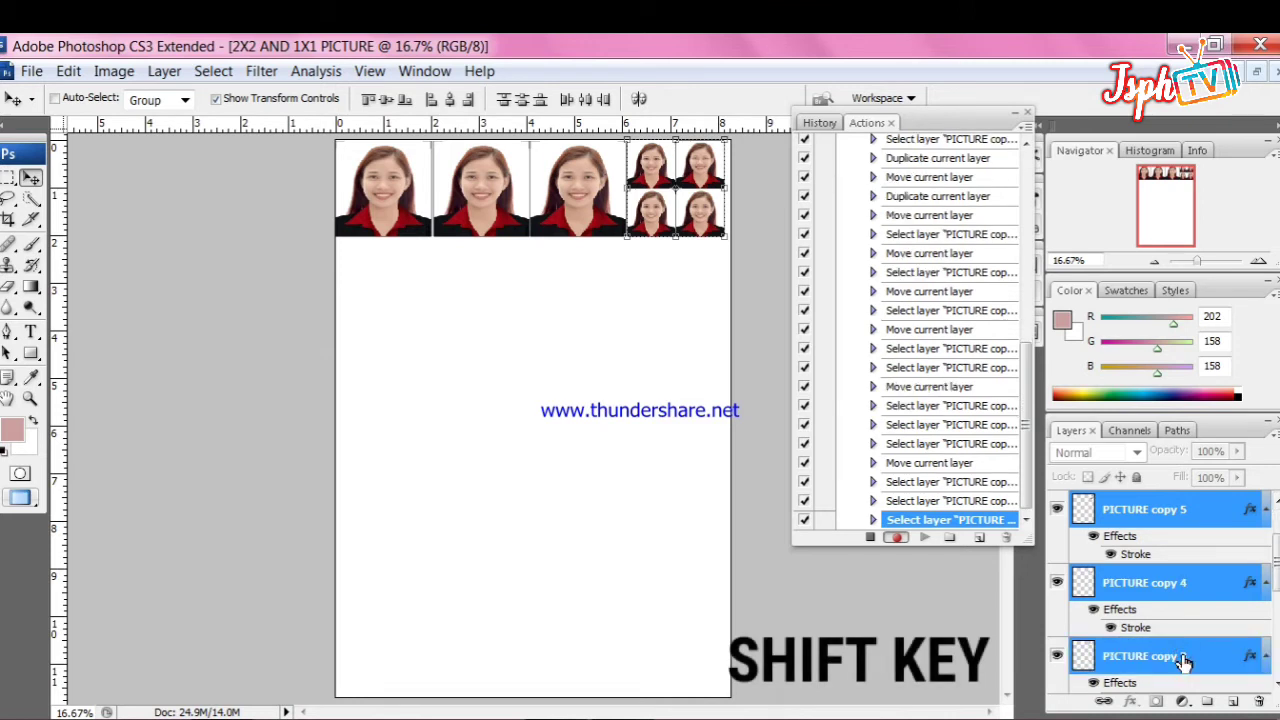
left_click(1276, 684)
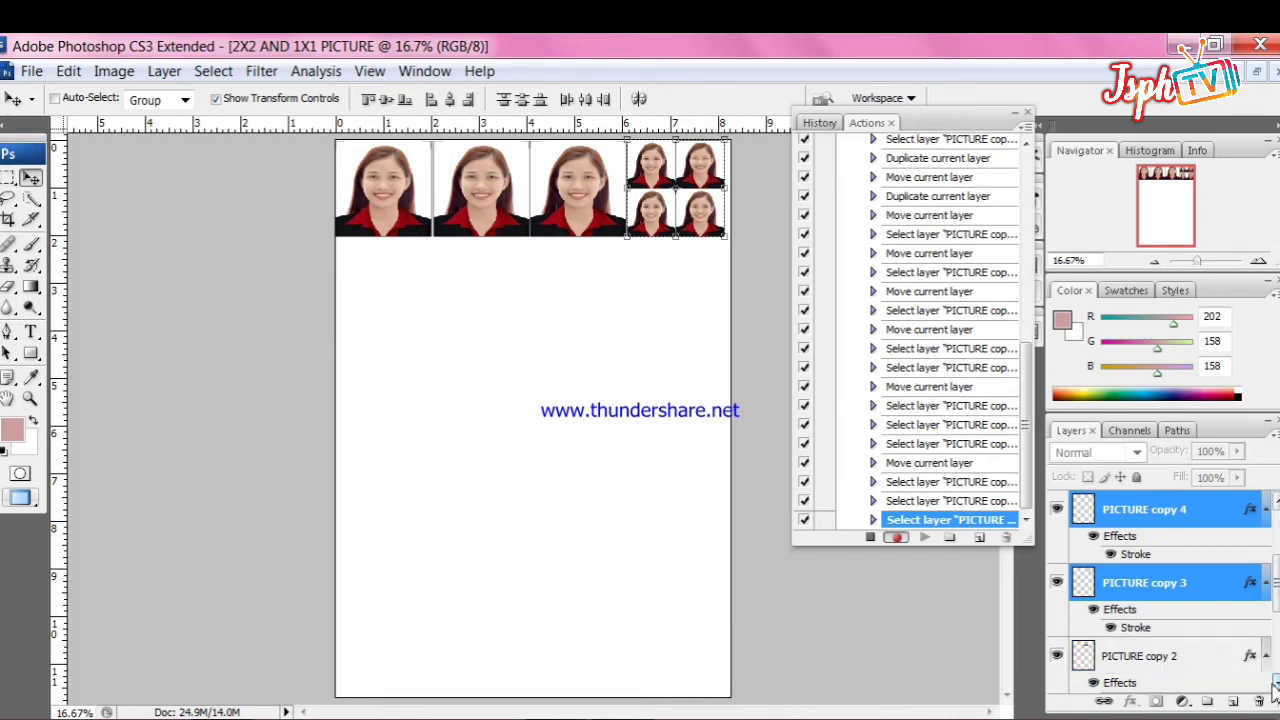
left_click(1138, 658, "shift")
left_click(1276, 684)
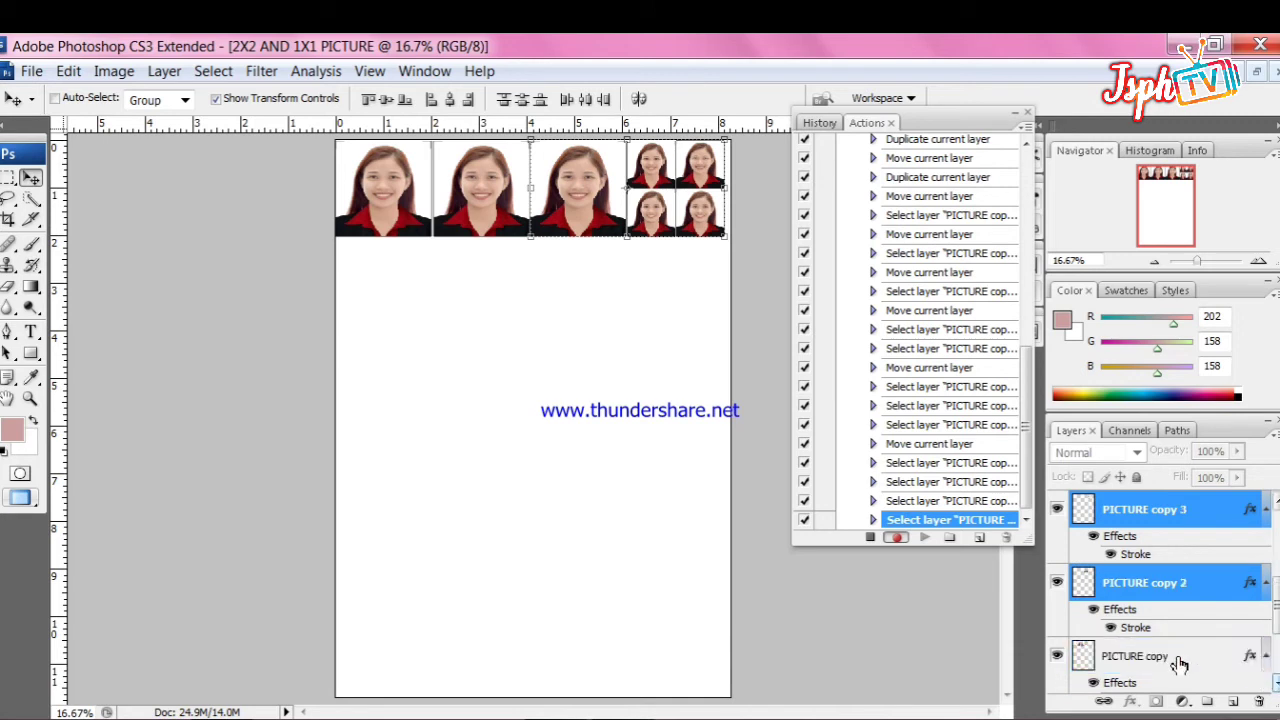
left_click(1178, 660, "shift")
left_click(1276, 684)
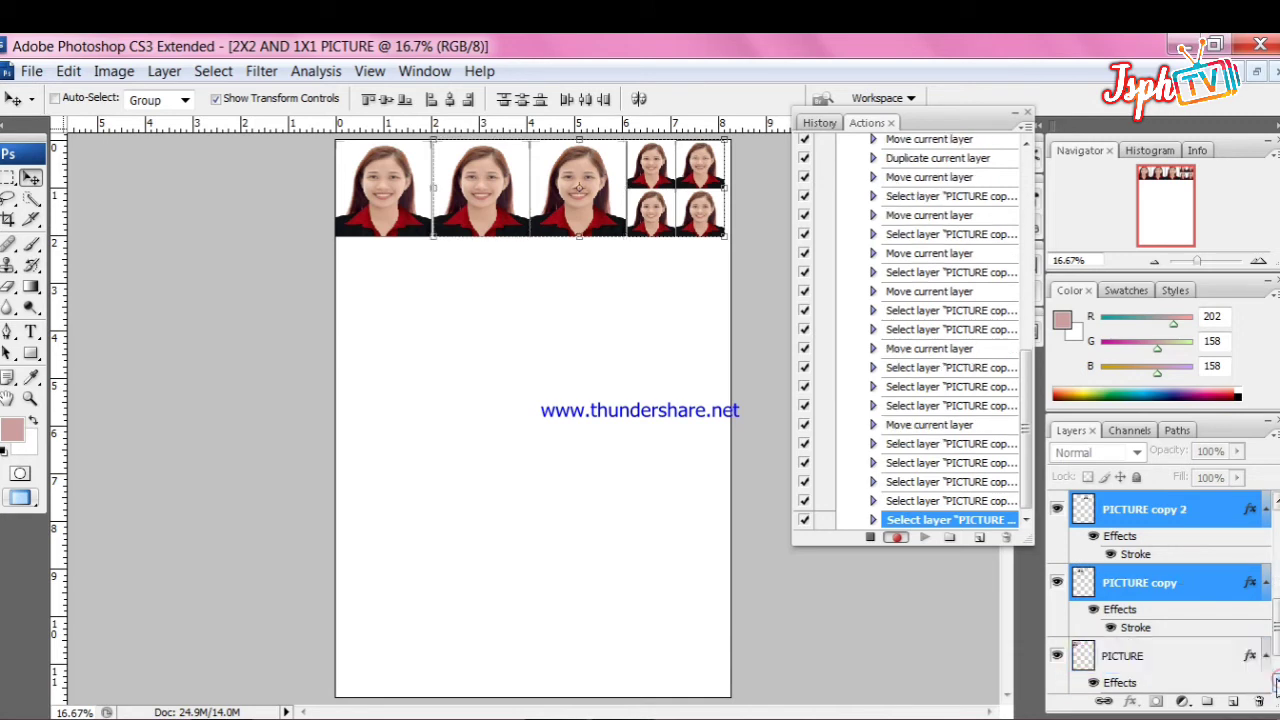
left_click(1183, 664, "shift")
left_click(1276, 684)
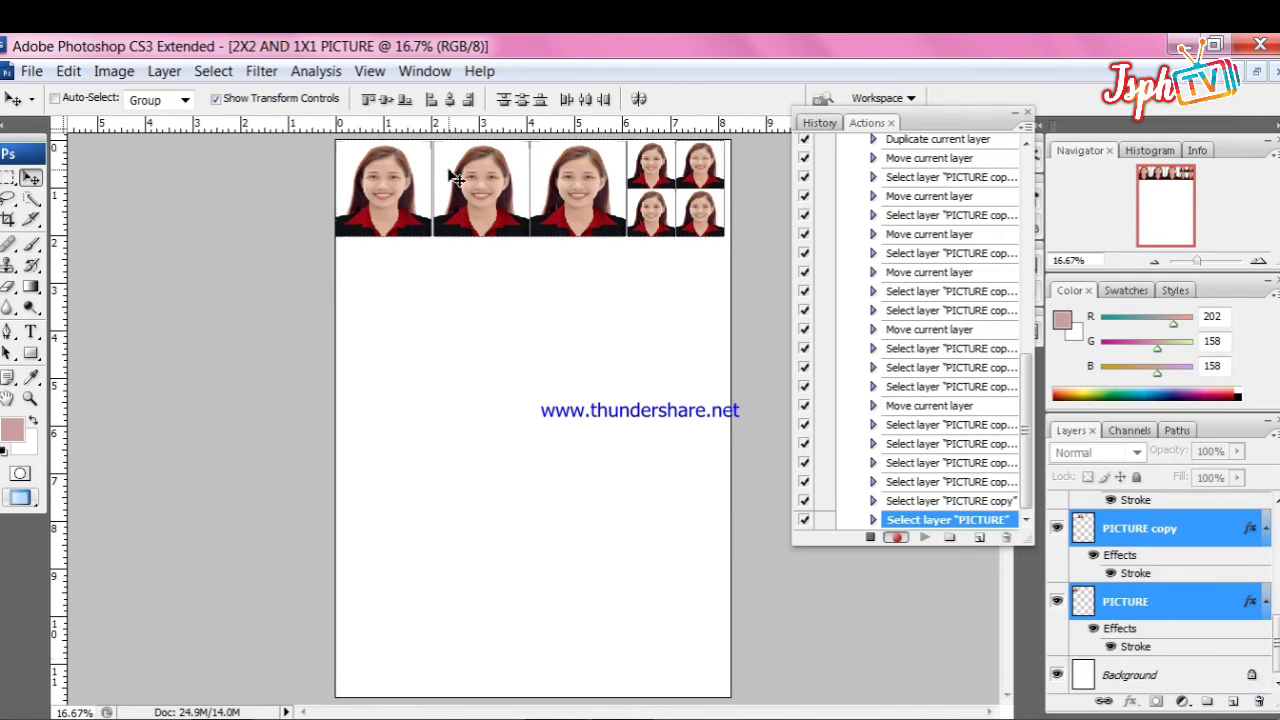
left_click_drag(452, 178, 456, 186)
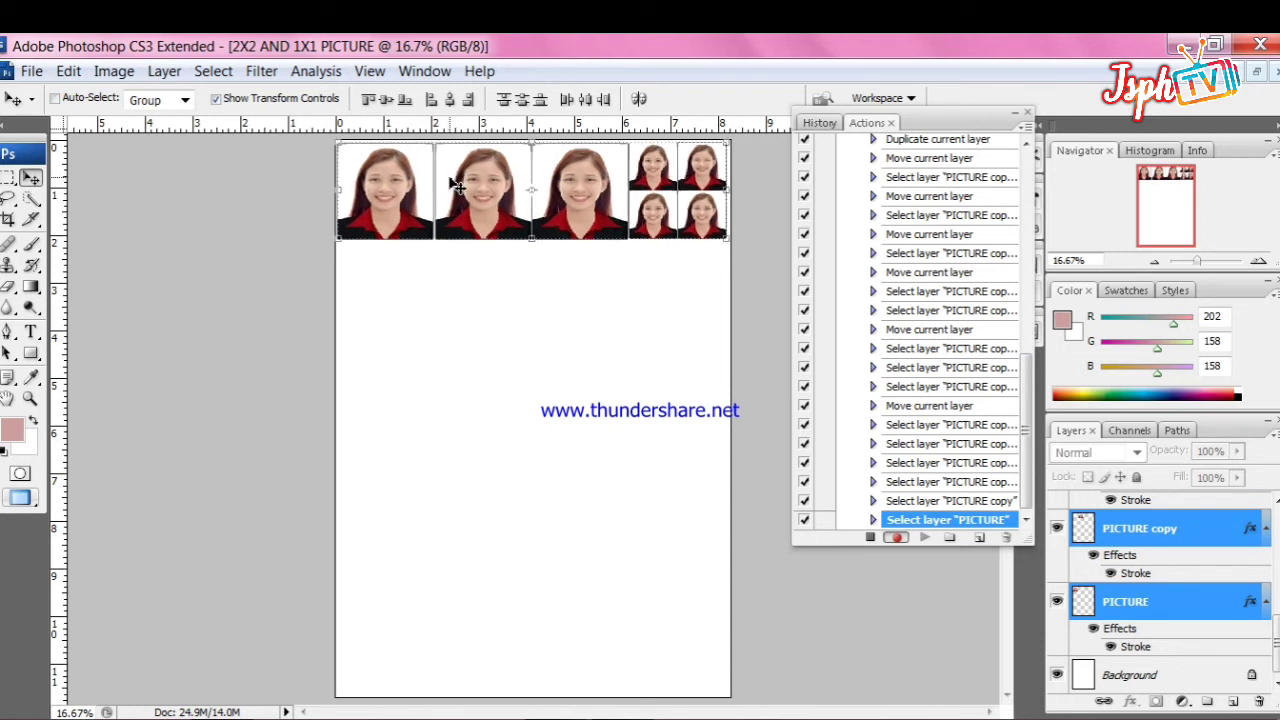
left_click(414, 362)
- Stop recording the action, switch to floating windows, and close A.jpg
left_click(869, 538)
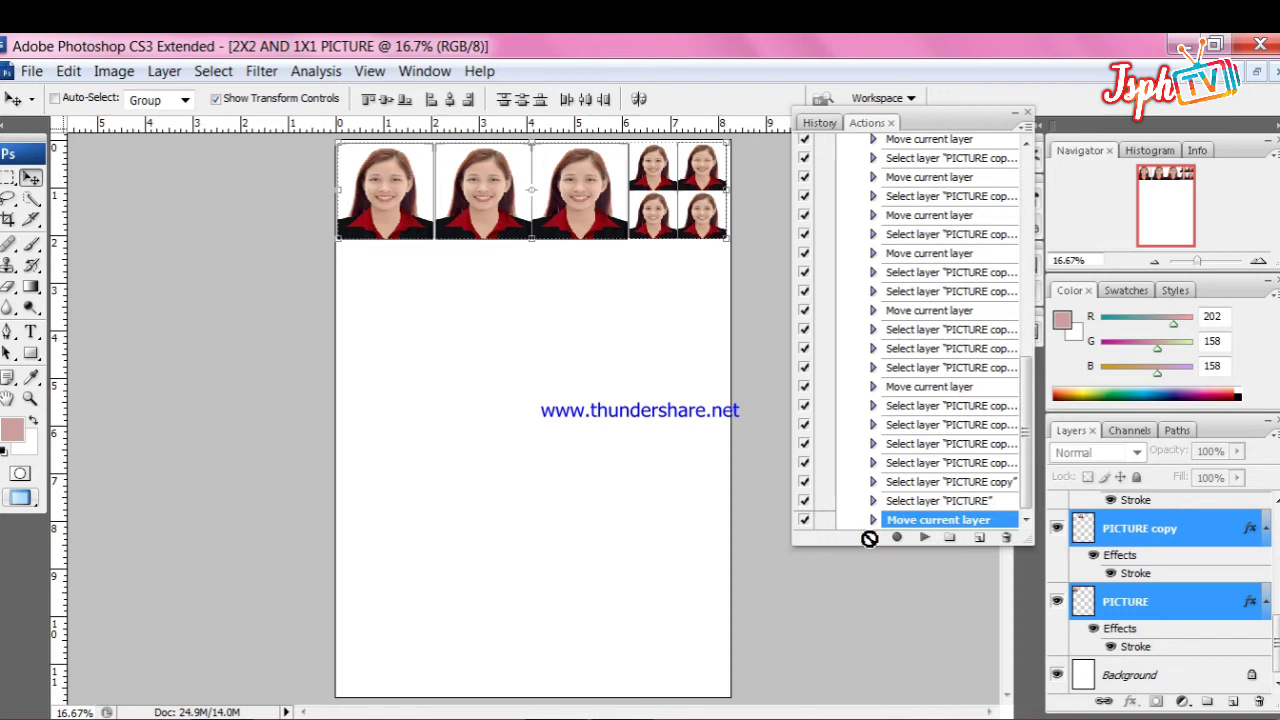
key("shift+f")
left_click_drag(200, 147, 574, 171)
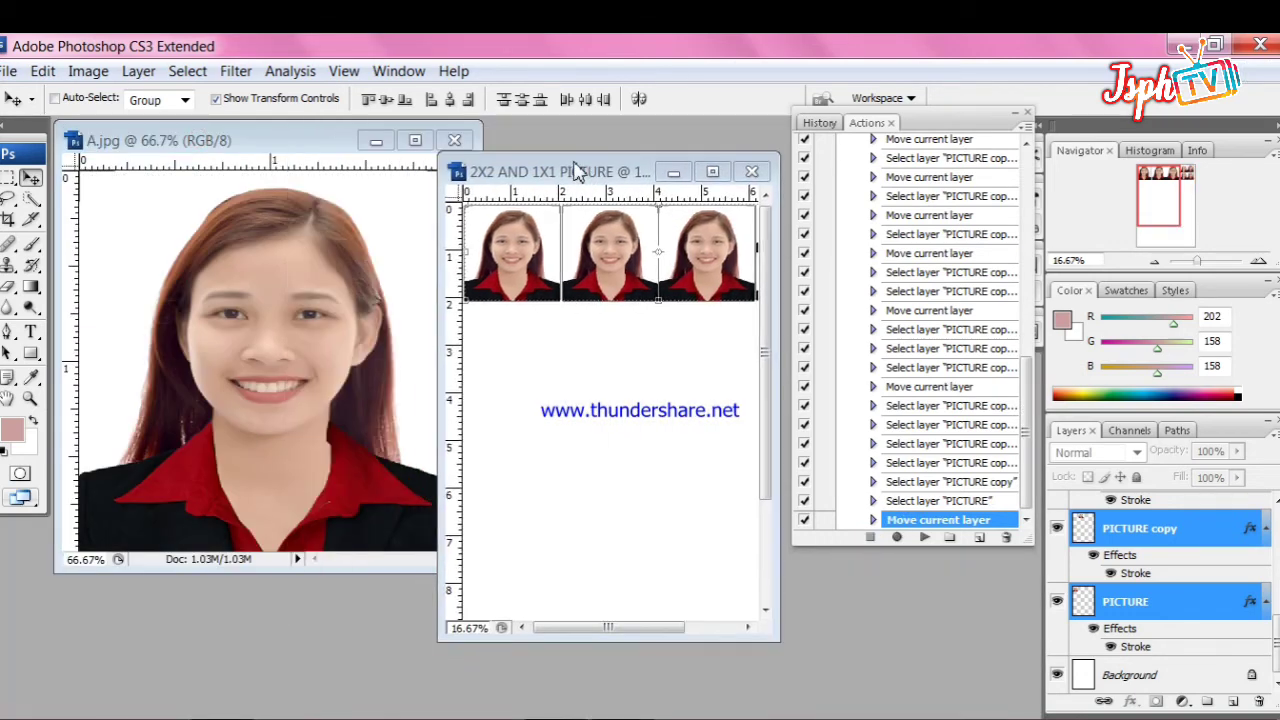
left_click(344, 134)
left_click(454, 140)
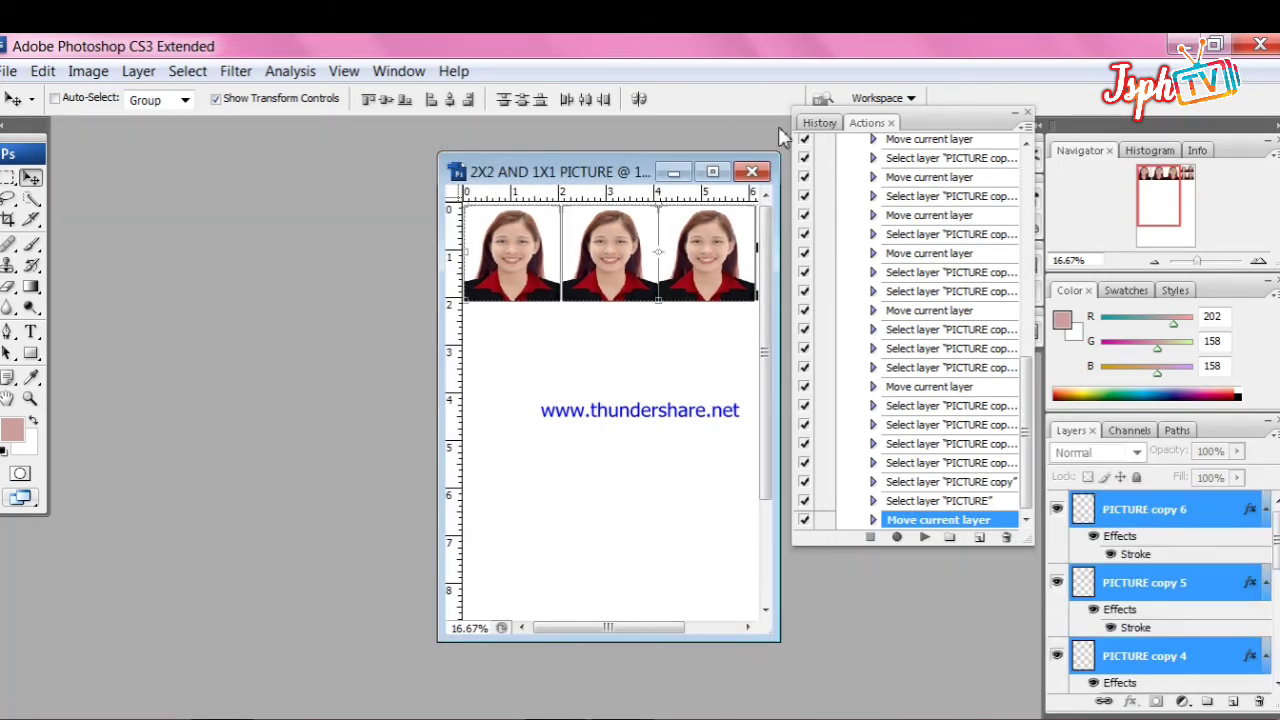
- Close the 2X2 AND 1X1 PICTURE sheet without saving, then go to File > Open
left_click(752, 172)
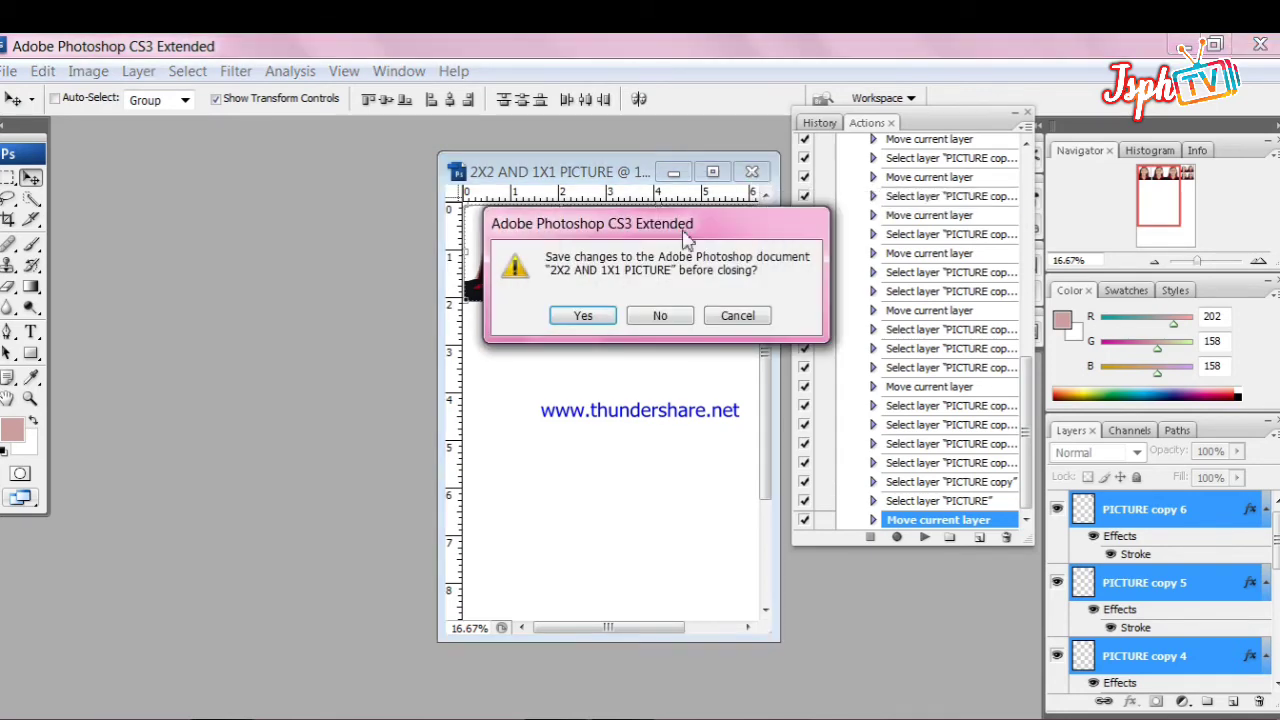
left_click(655, 318)
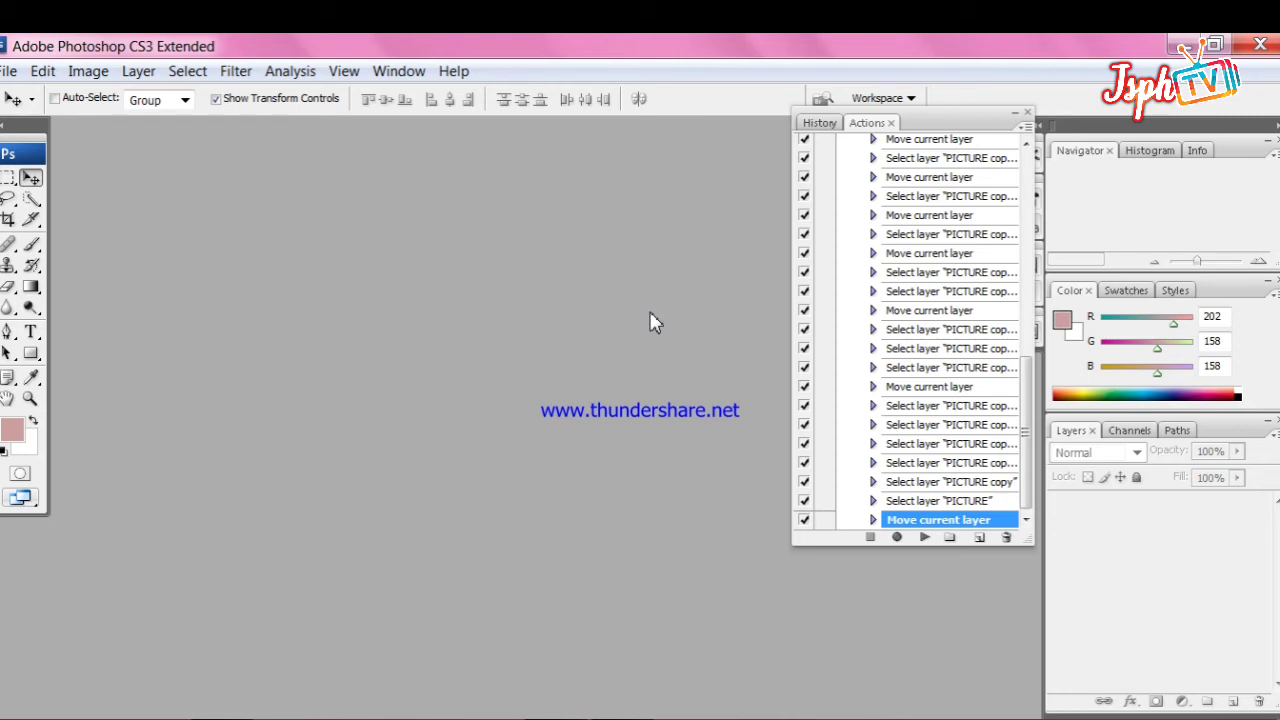
left_click(8, 71)
- Open portrait A.jpg from the Desktop and maximize its window
left_click(34, 120)
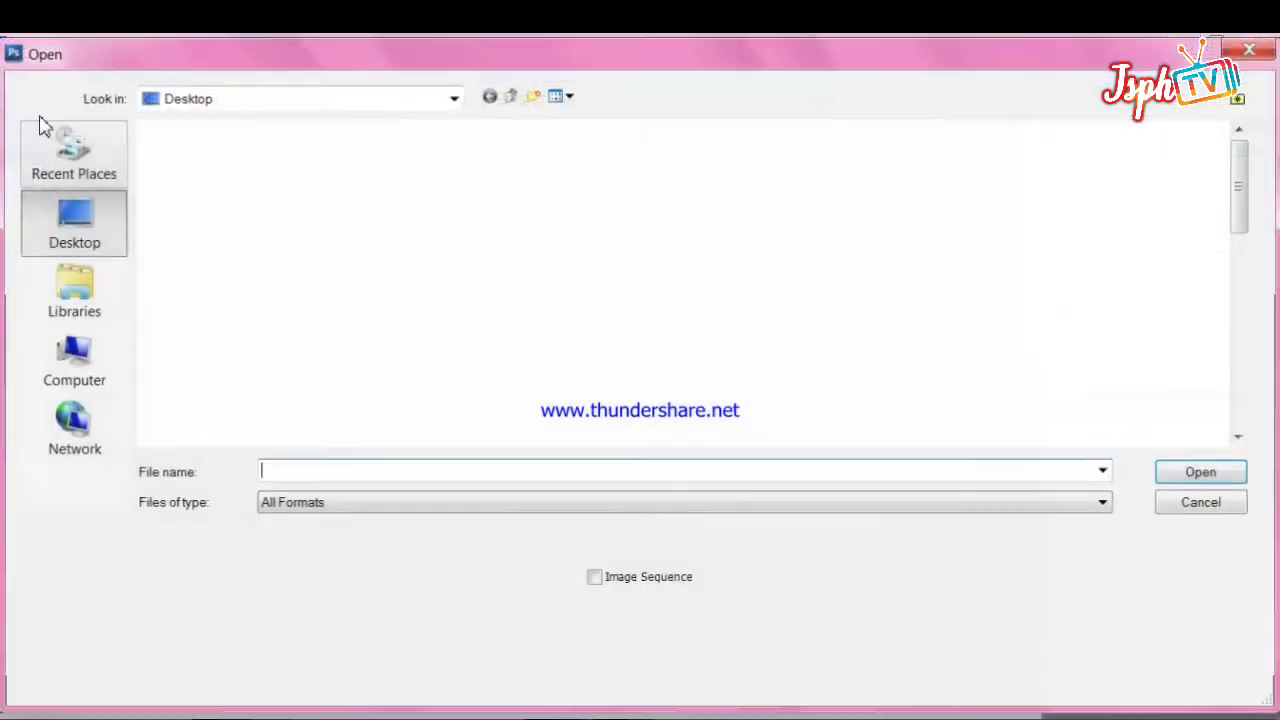
scroll(1247, 190, "down", 3)
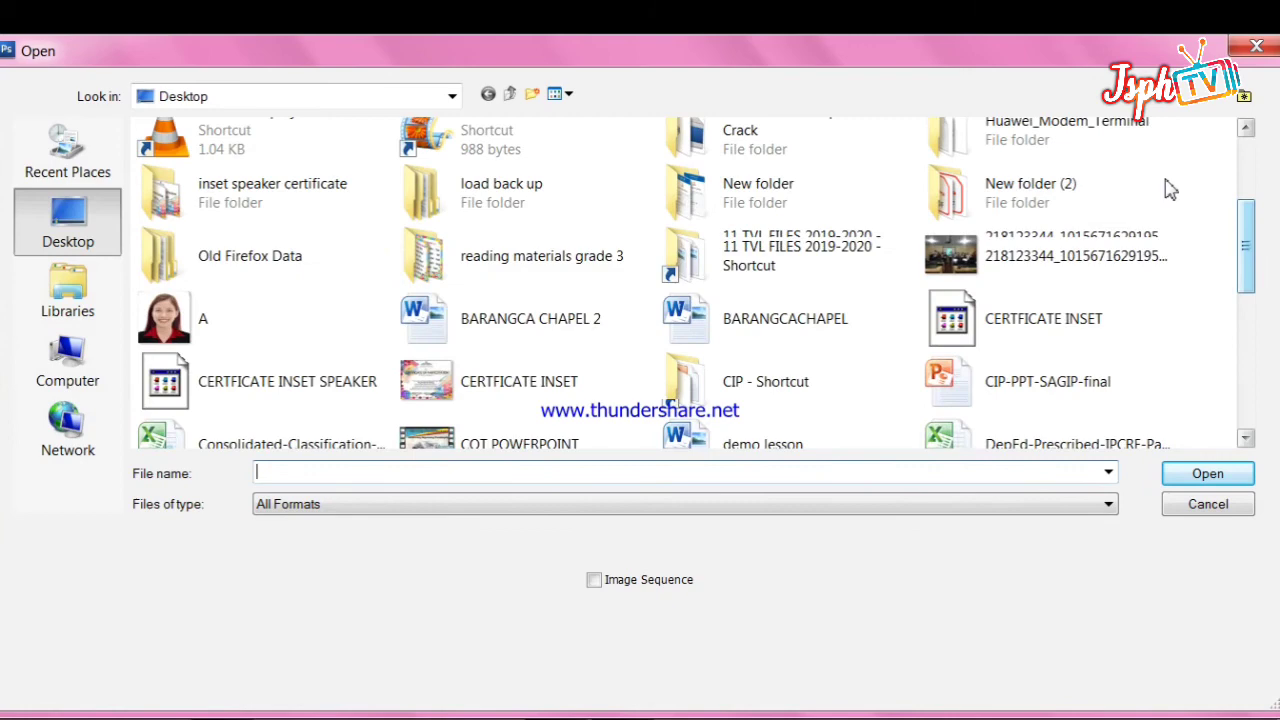
left_click(207, 331)
double_click(207, 331)
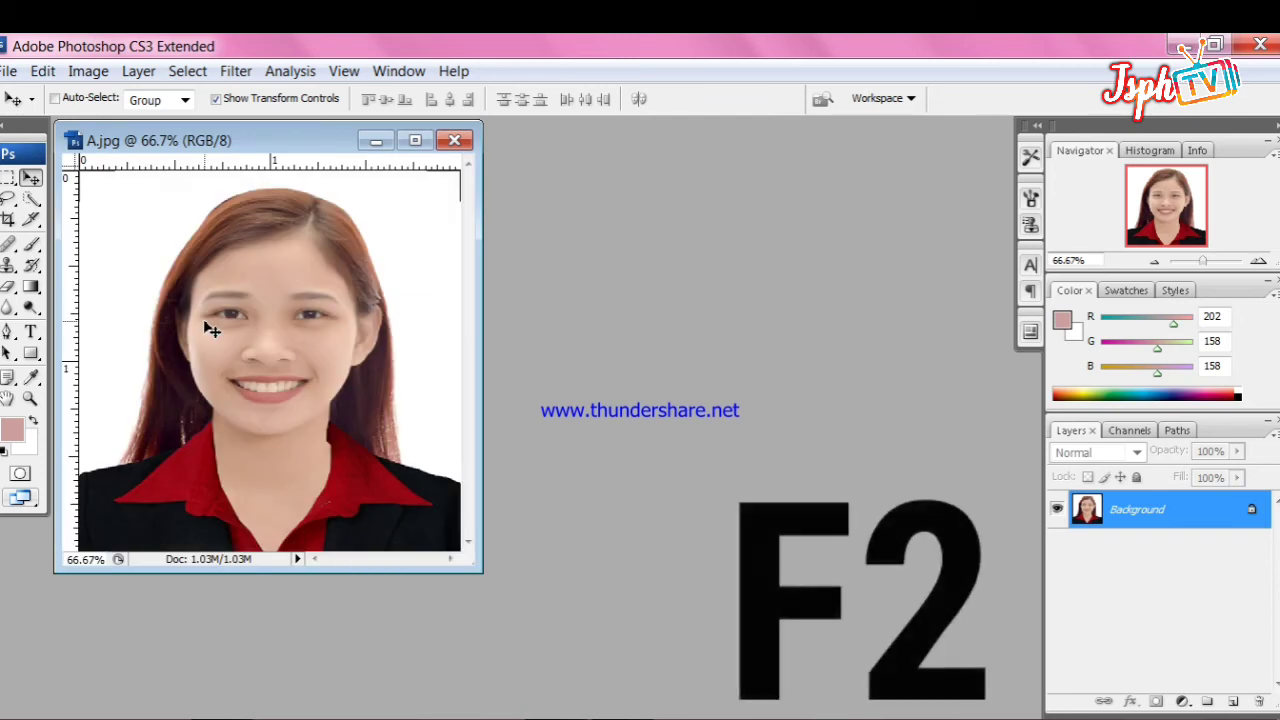
left_click(415, 140)
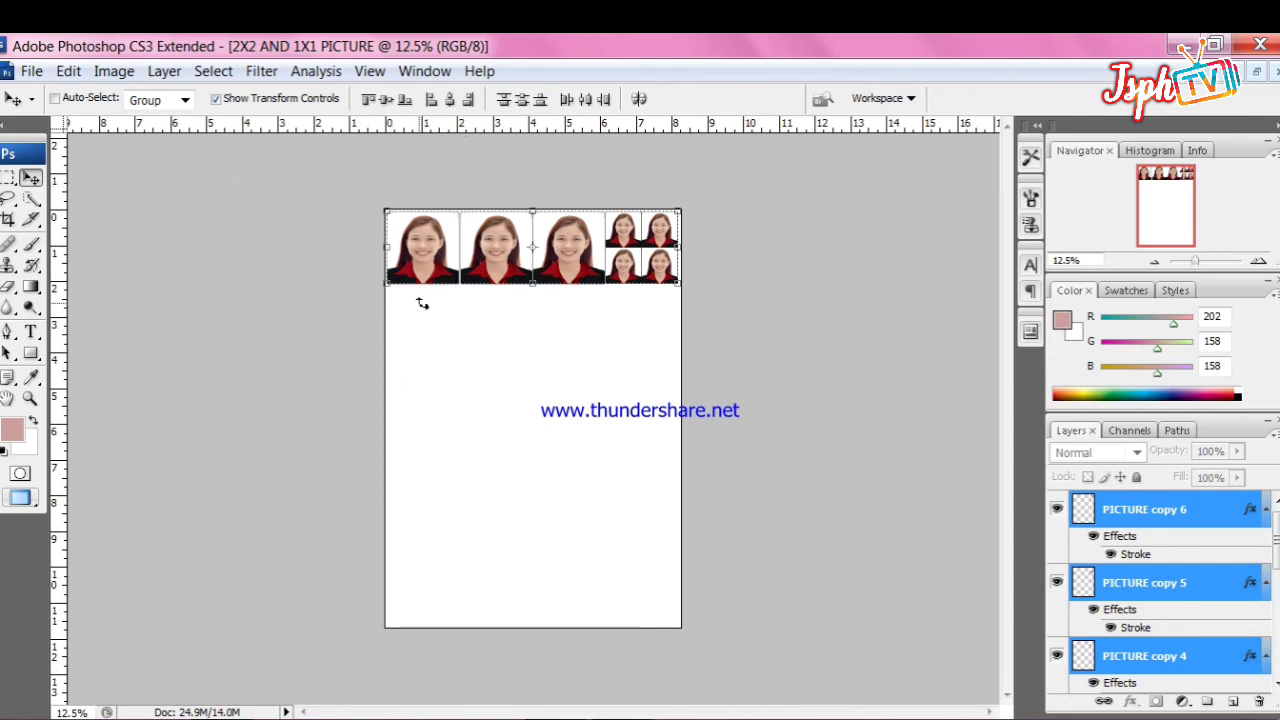
- In File > Print, select EPSON L360 Series (Copy 5) and uncheck Center Image
left_click(31, 71)
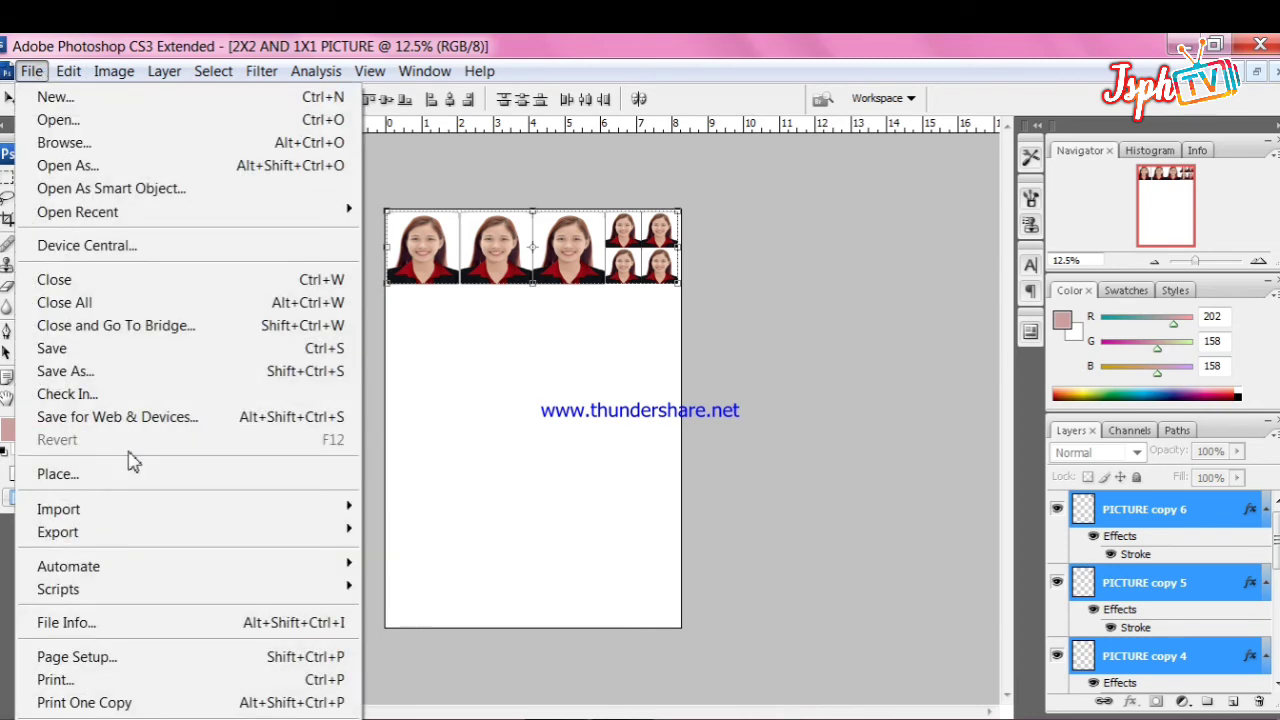
left_click(117, 679)
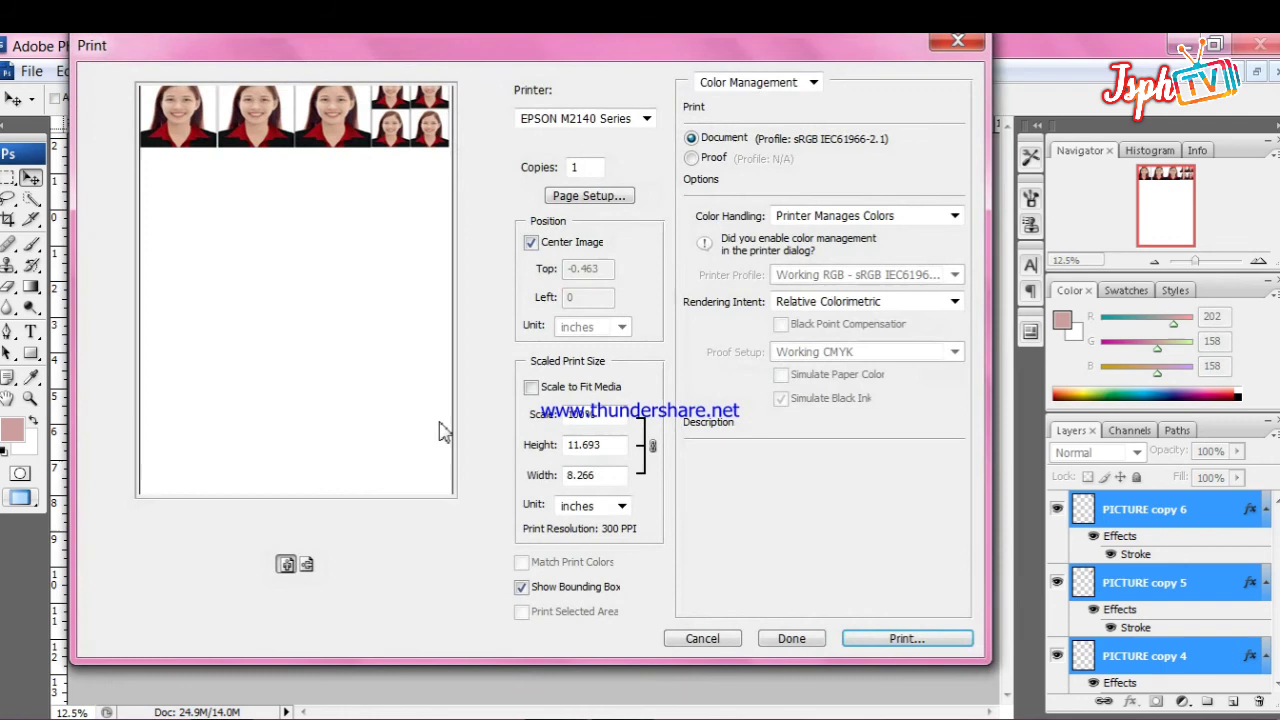
left_click(646, 119)
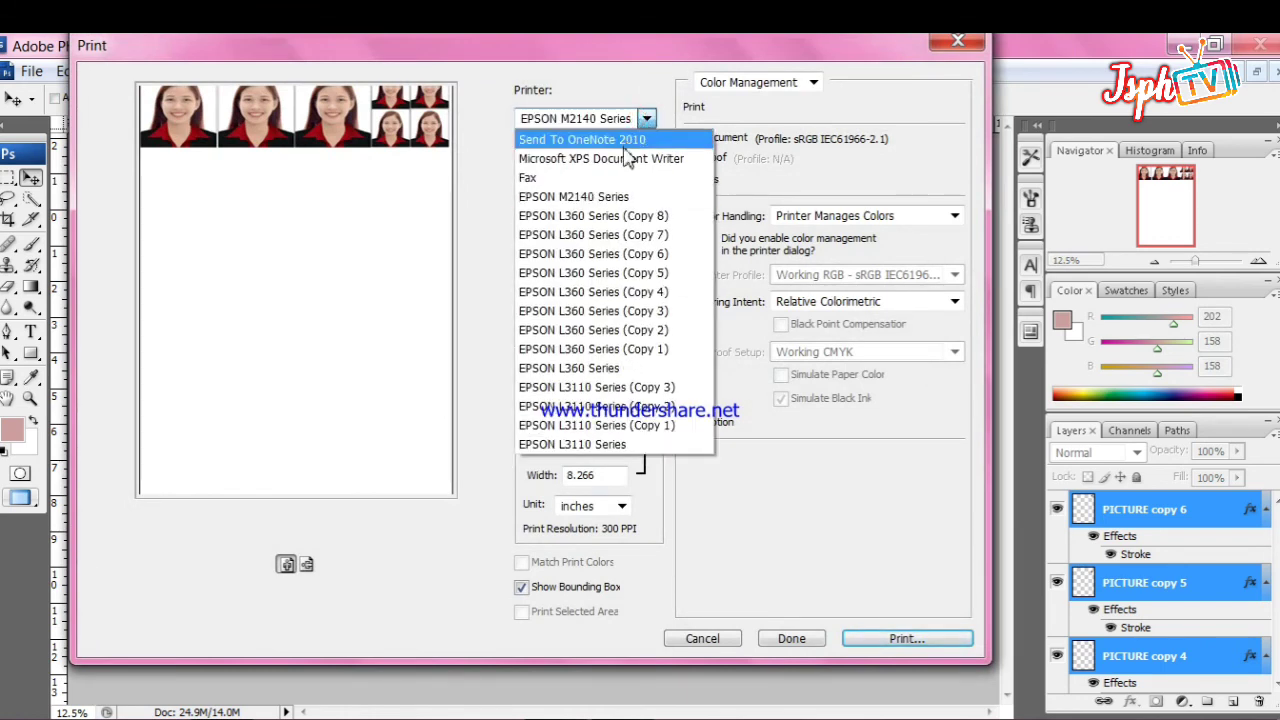
left_click(632, 280)
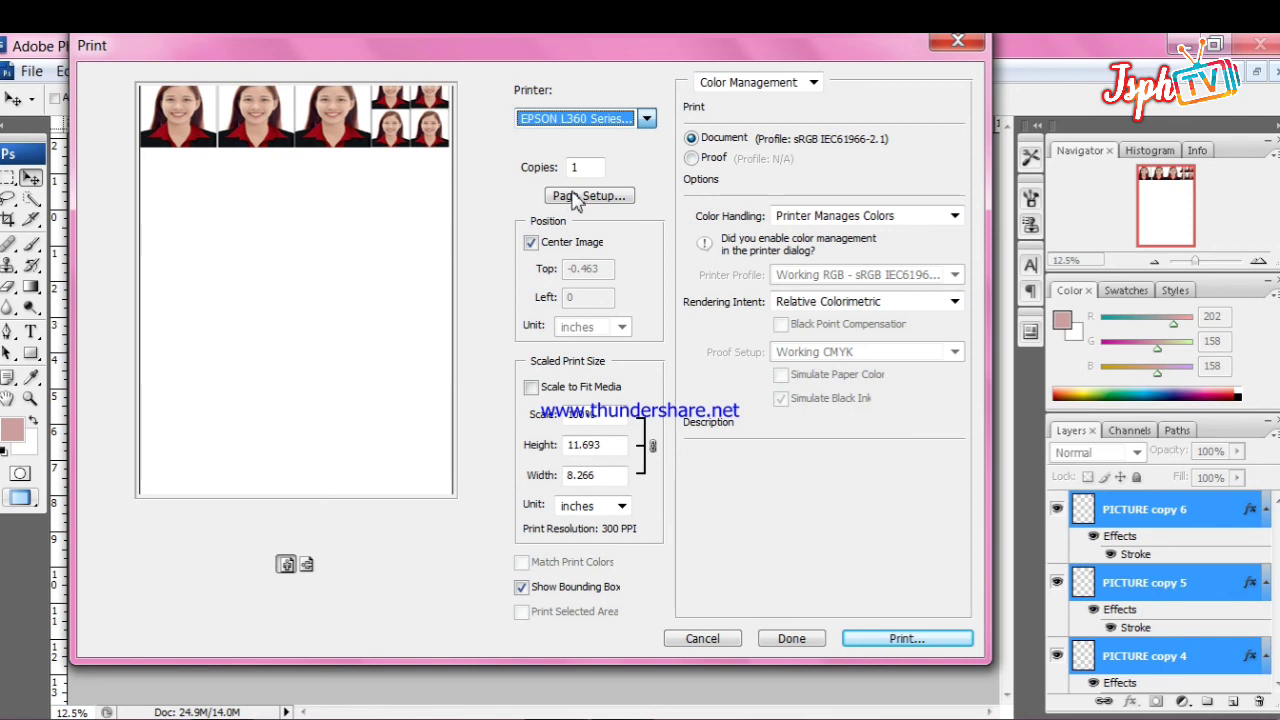
left_click(530, 245)
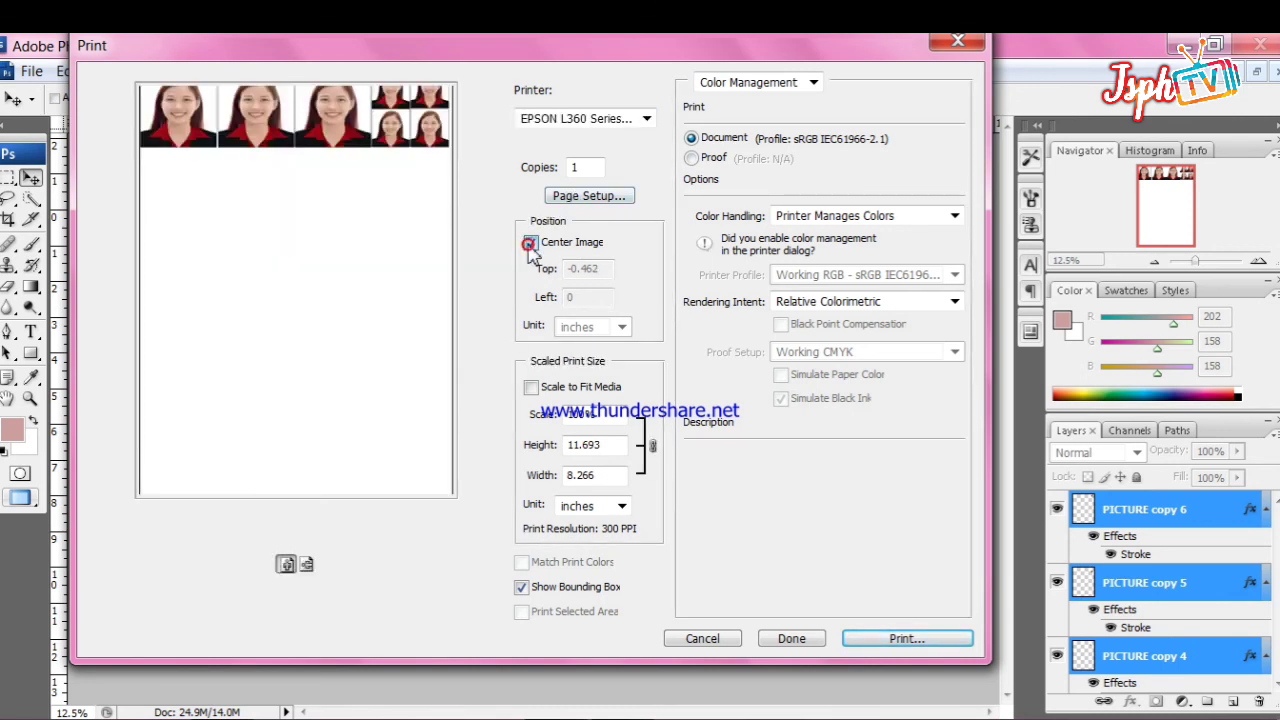
- In Page Setup, set paper to A4, Epson Premium Glossy, with High print quality
left_click(594, 198)
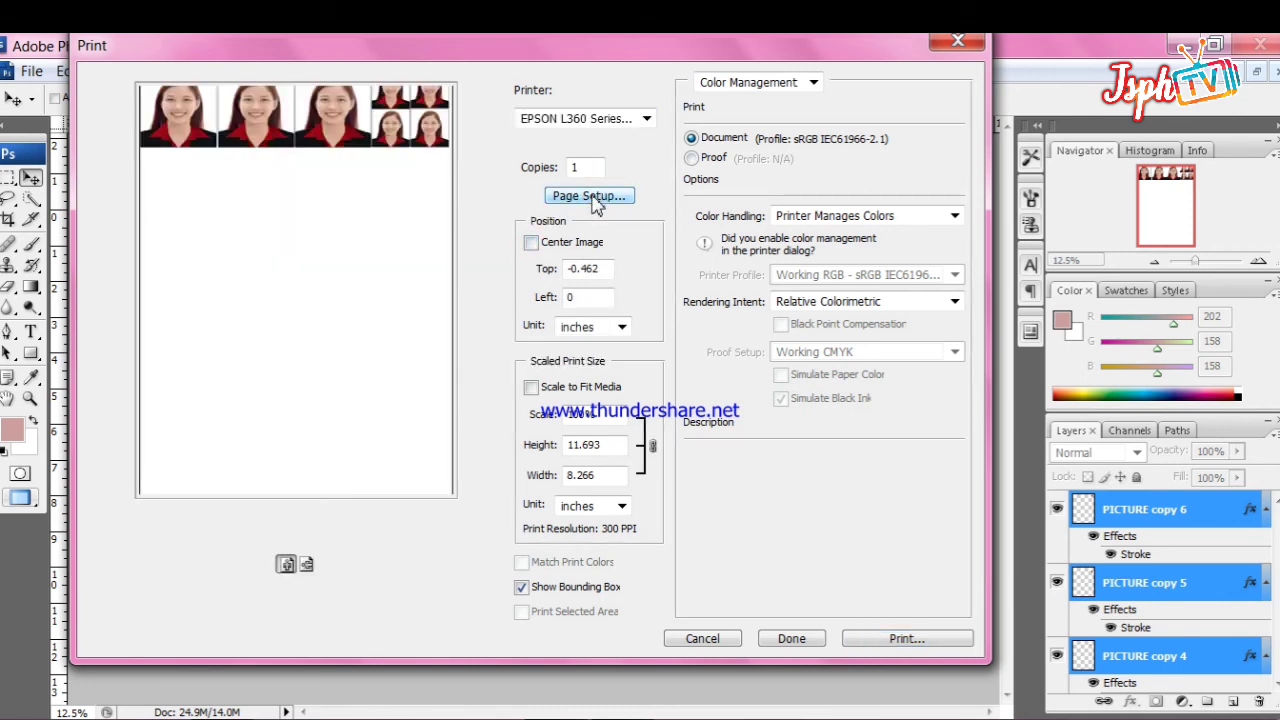
left_click(598, 176)
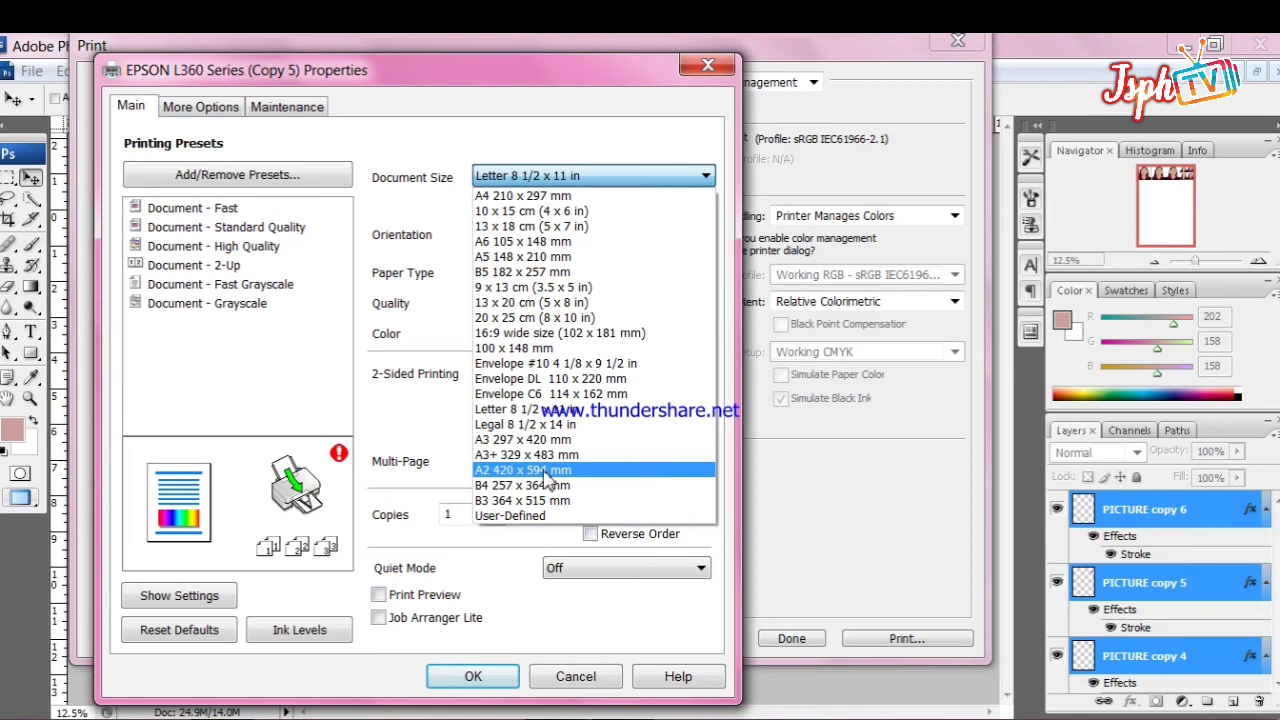
left_click(567, 197)
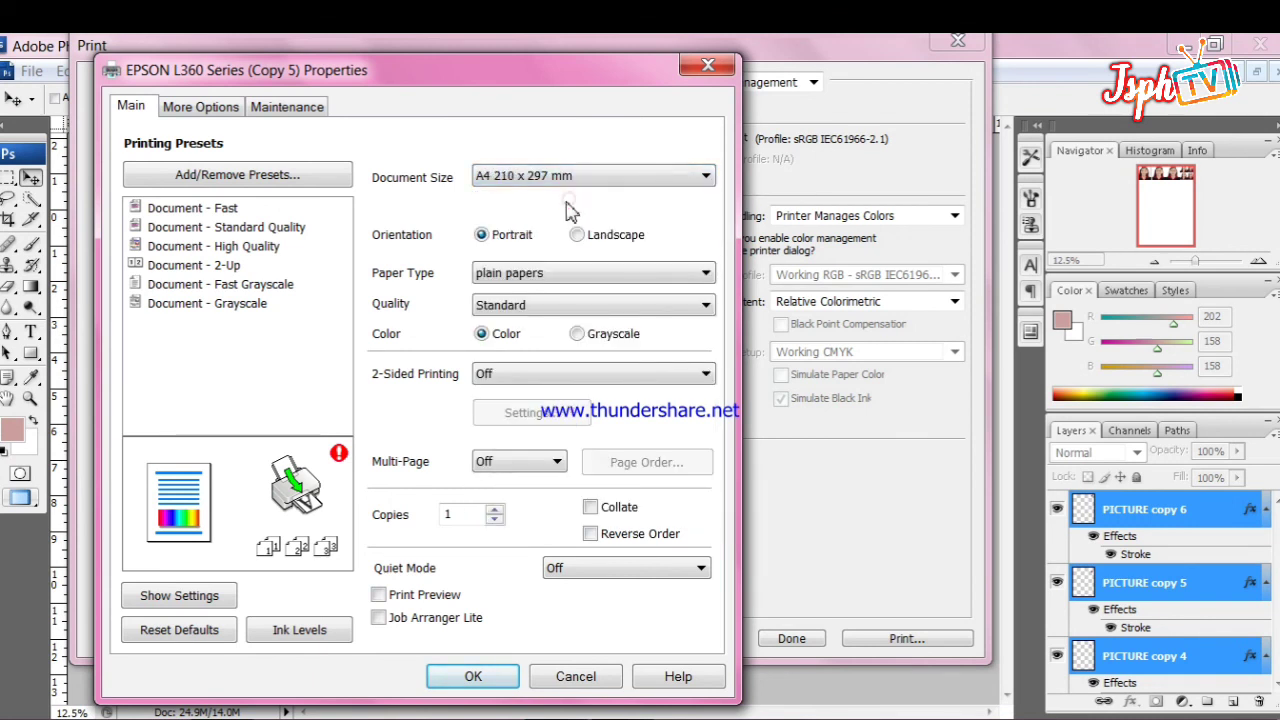
left_click(528, 273)
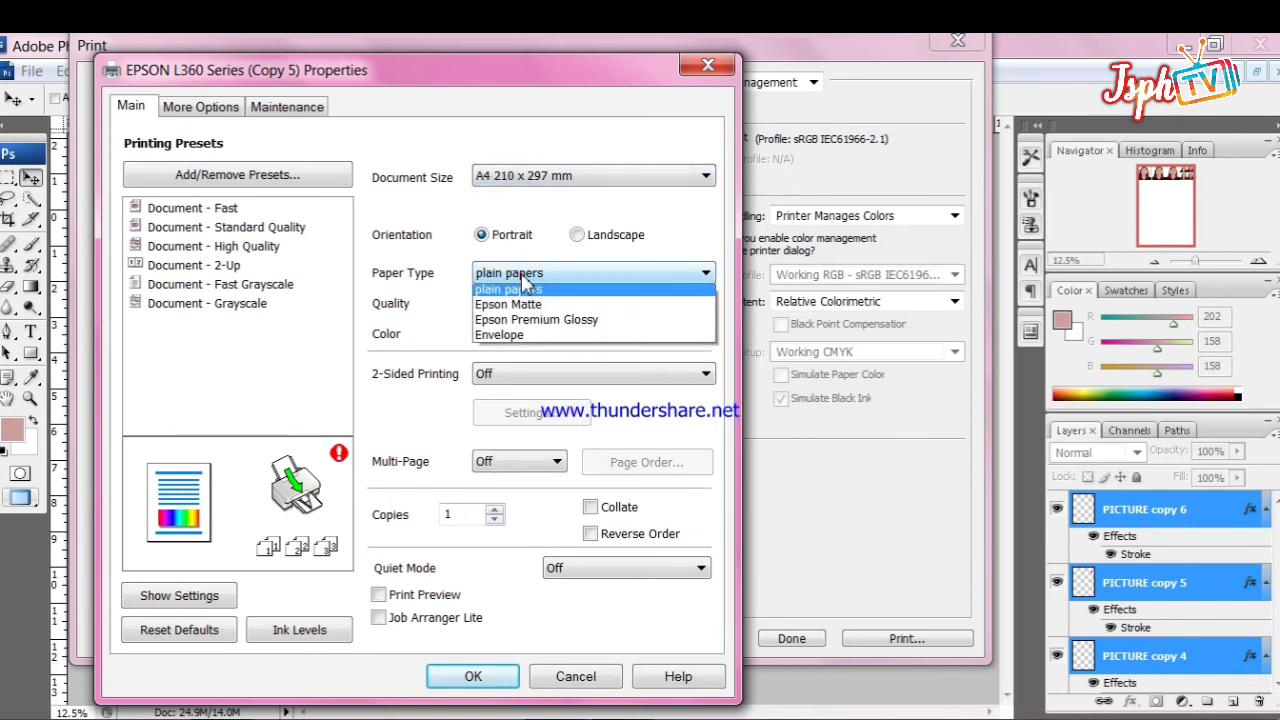
left_click(520, 323)
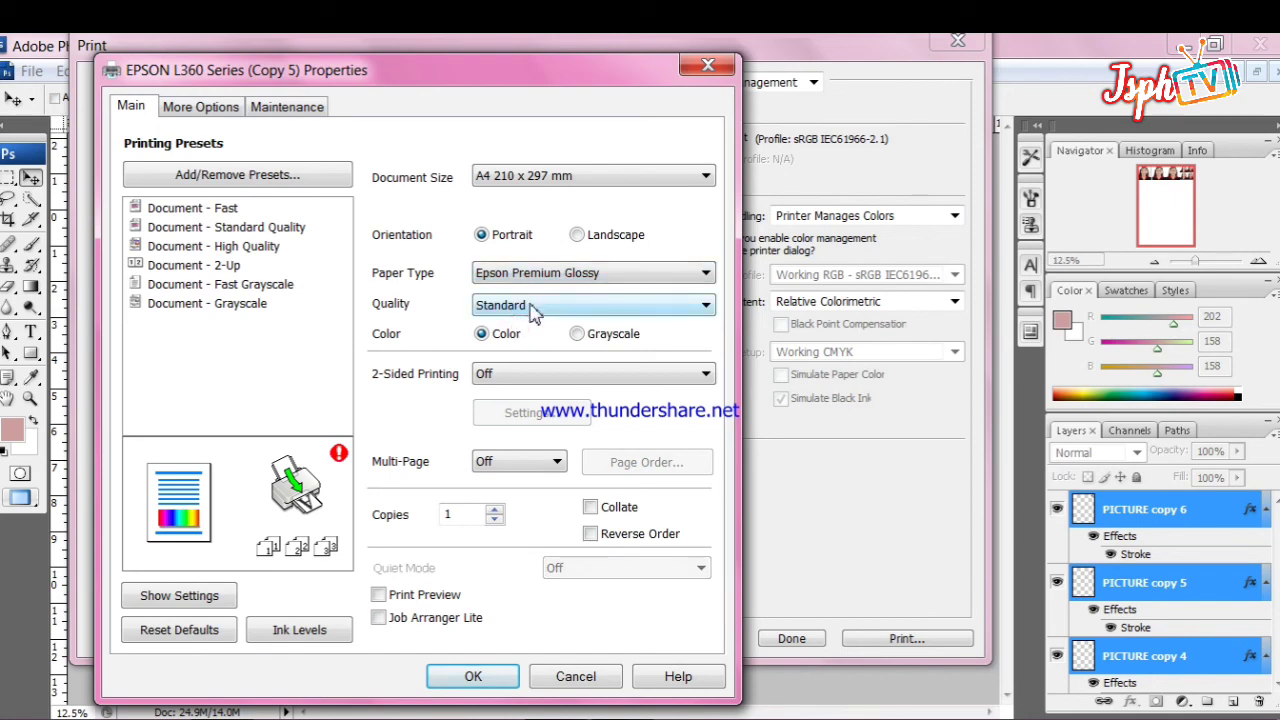
left_click(690, 303)
left_click(520, 339)
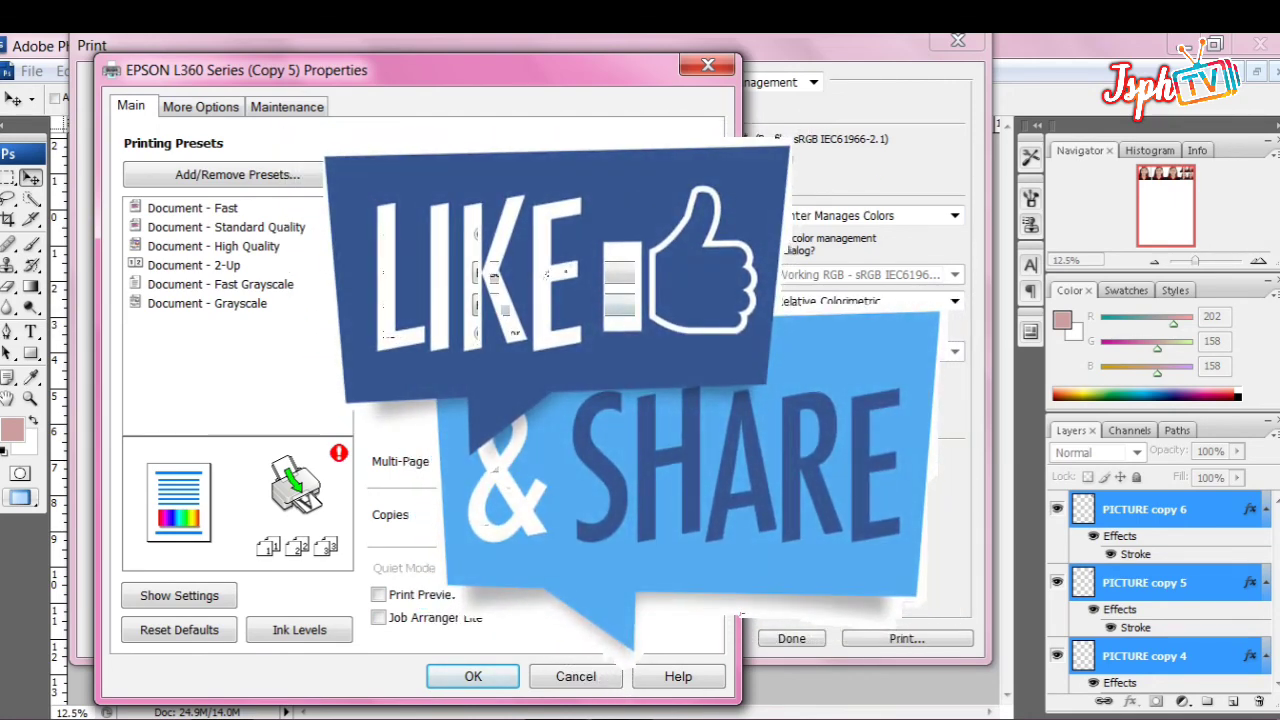